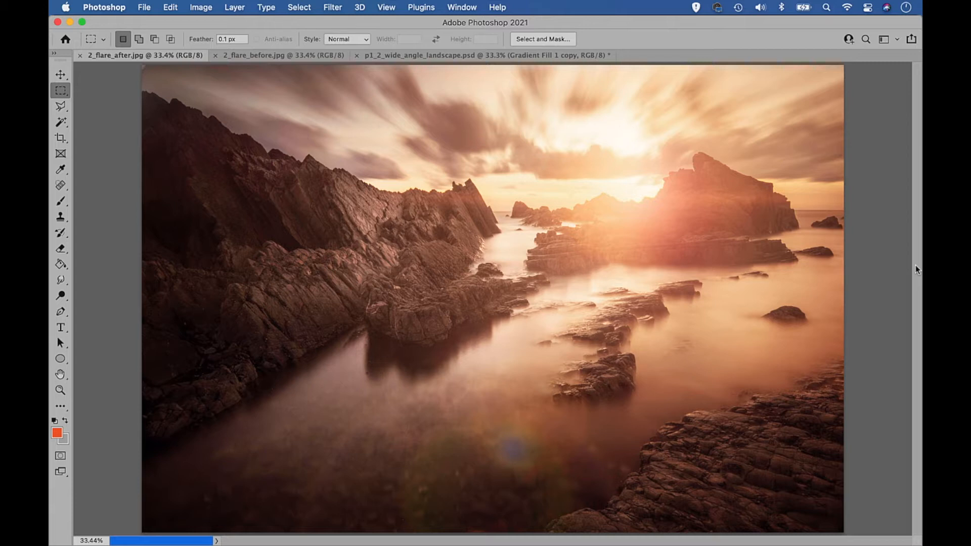
# Compare the 2_flare_before.jpg and 2_flare_after.jpg versions of the coastal photo.
pyautogui.click(263, 56)
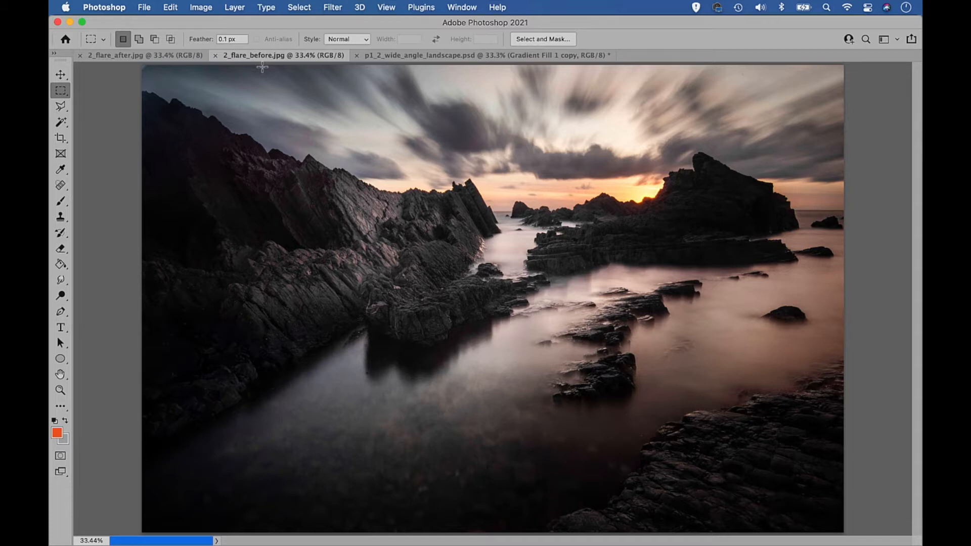
pyautogui.click(153, 56)
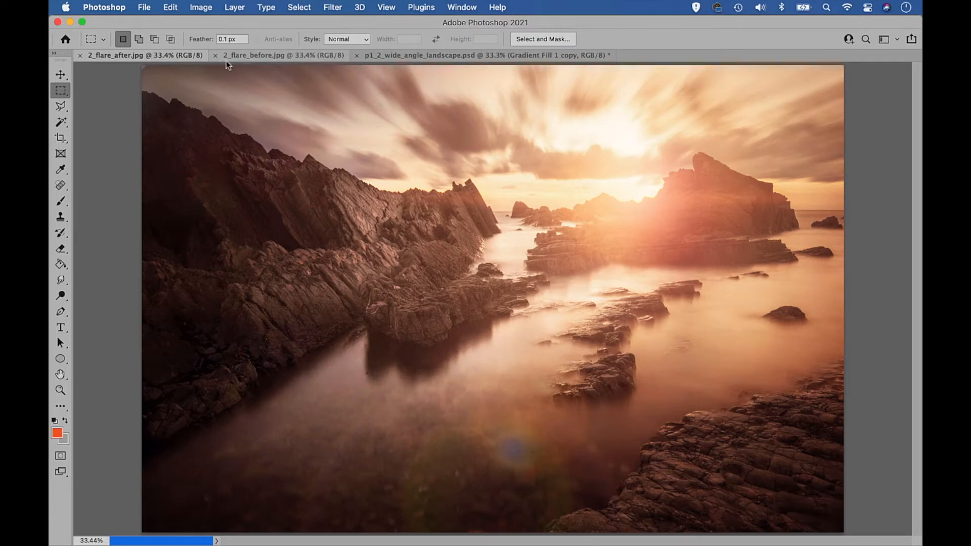
# Switch to the 2_flare_before.jpg document and show its layer list, enlarged and placed over the dark cliffs.
pyautogui.click(309, 58)
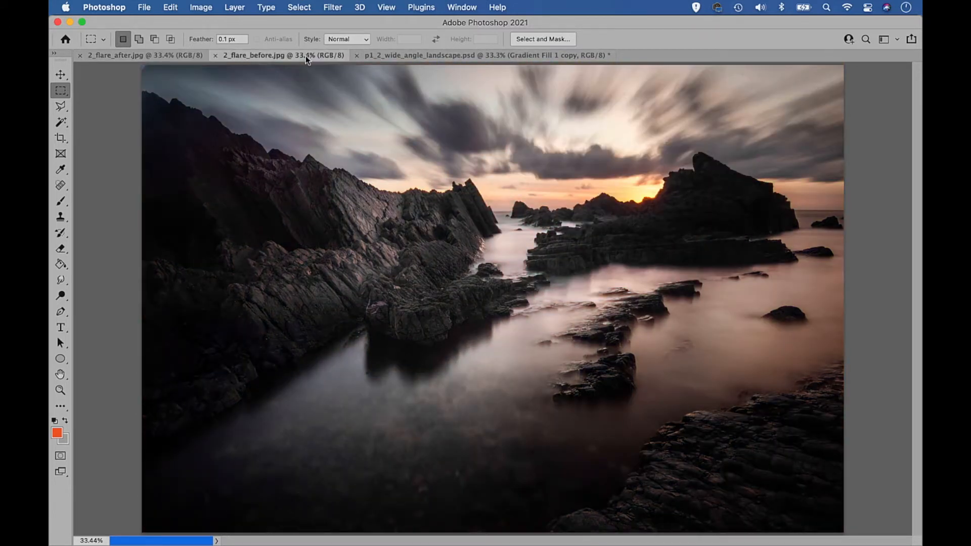
pyautogui.click(471, 7)
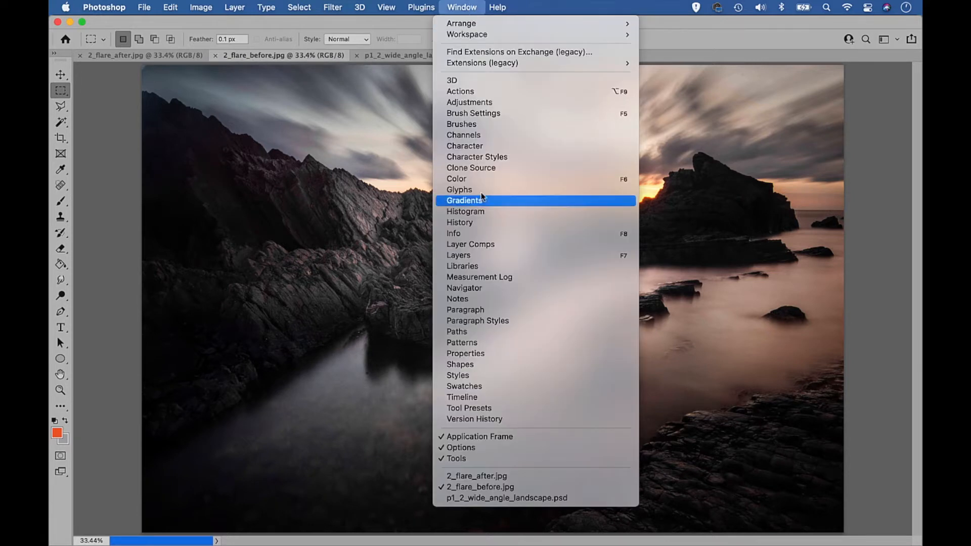
pyautogui.click(480, 255)
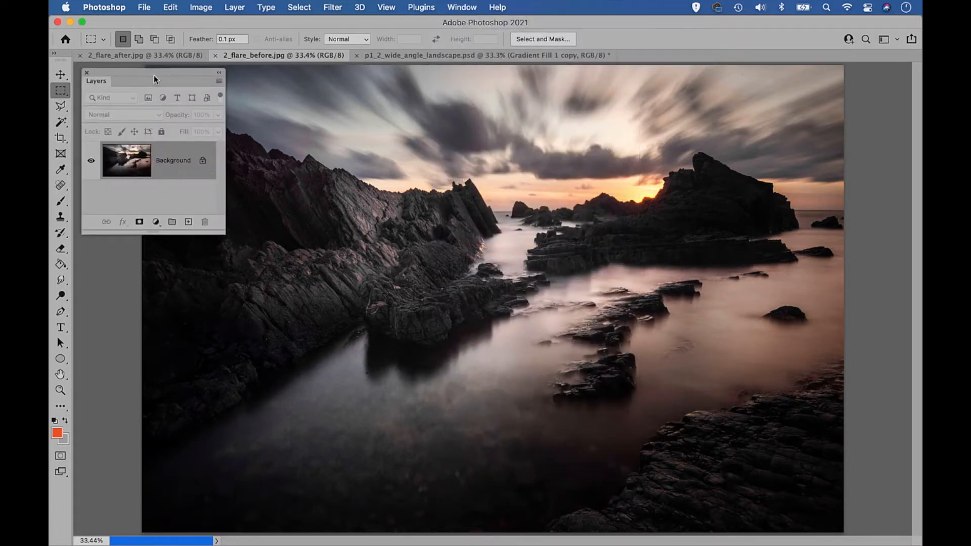
pyautogui.moveTo(154, 78); pyautogui.dragTo(181, 169)
pyautogui.moveTo(249, 322); pyautogui.dragTo(273, 358)
# Reset the foreground and background colours to default, add a new layer above Background and fill it with black.
pyautogui.press('d')
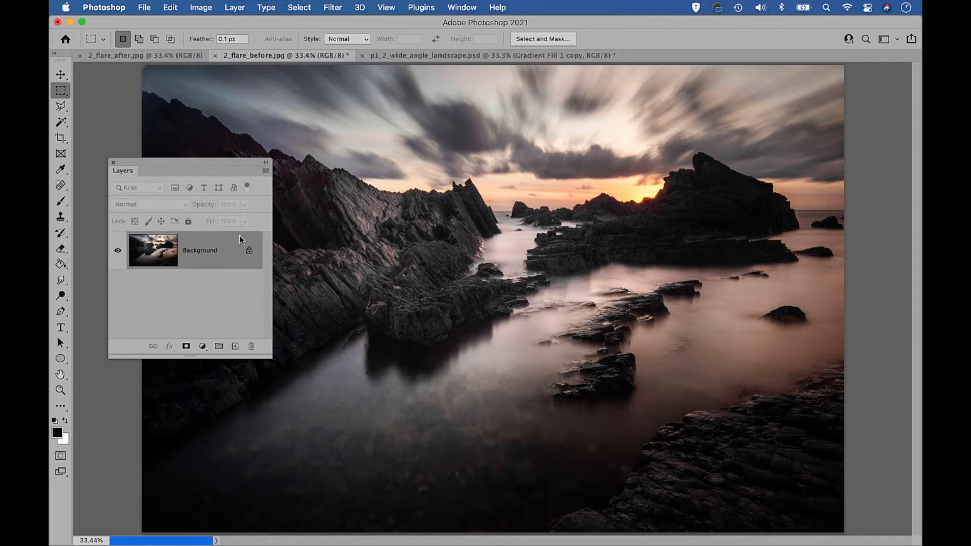
pyautogui.click(235, 347)
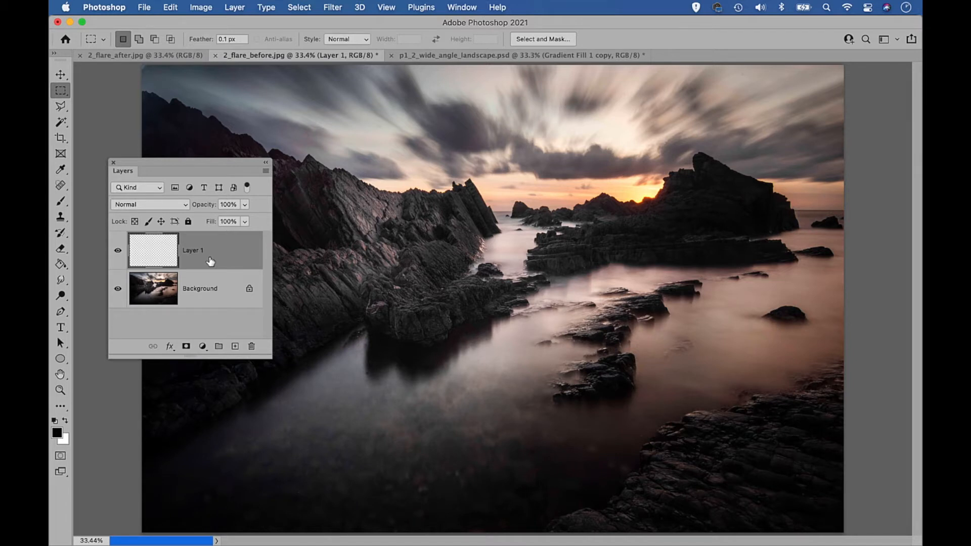
pyautogui.hotkey('alt', 'BackSpace')
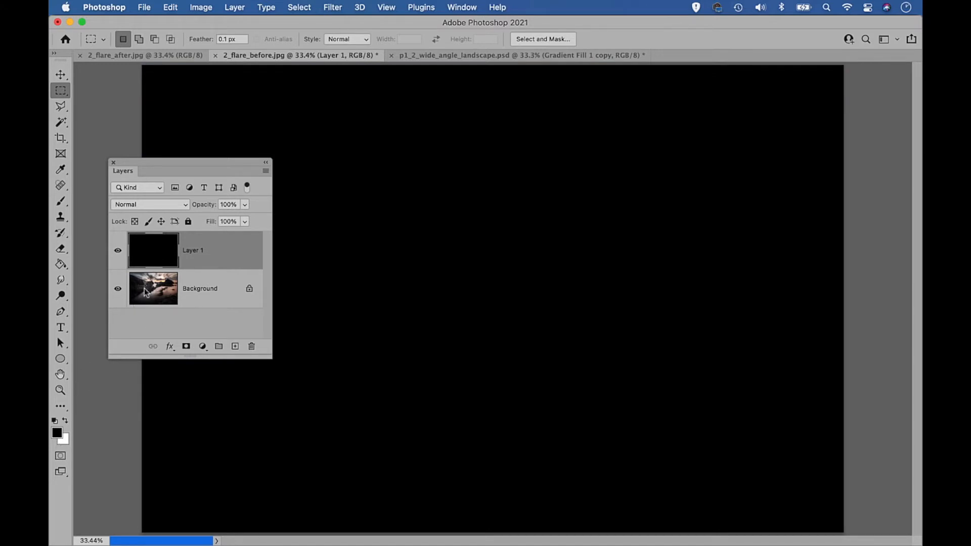
# Set the black layer's blend mode to Screen and convert the layer to a smart object.
pyautogui.click(174, 205)
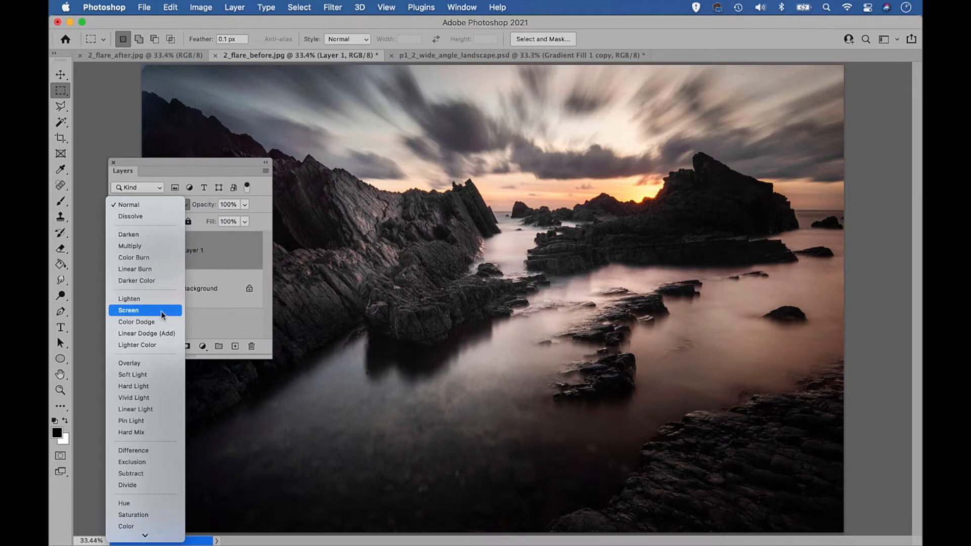
pyautogui.click(162, 314)
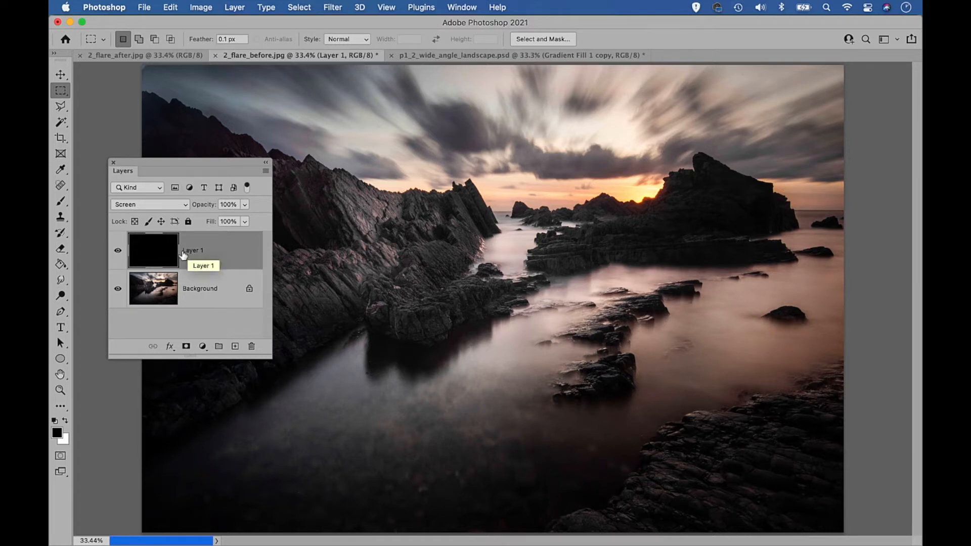
pyautogui.rightClick(223, 253)
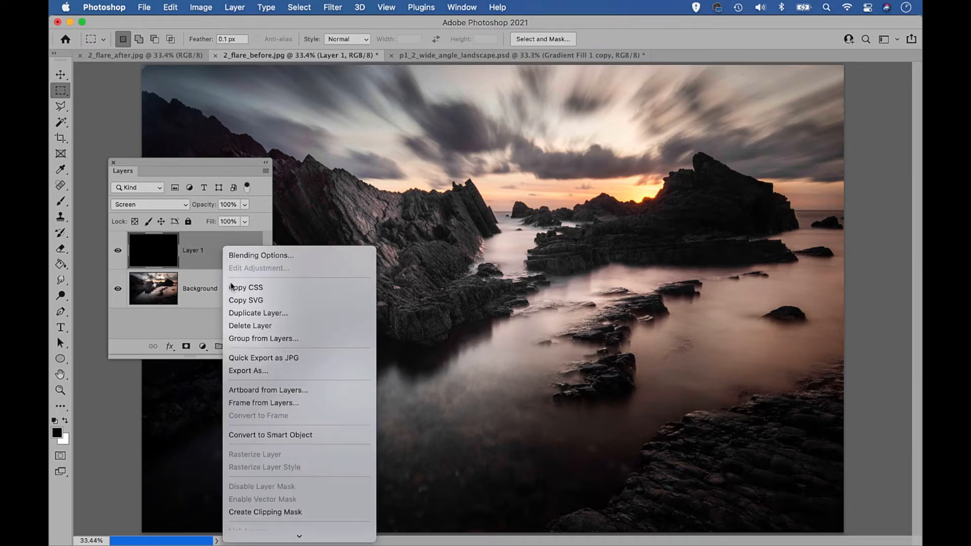
pyautogui.click(274, 441)
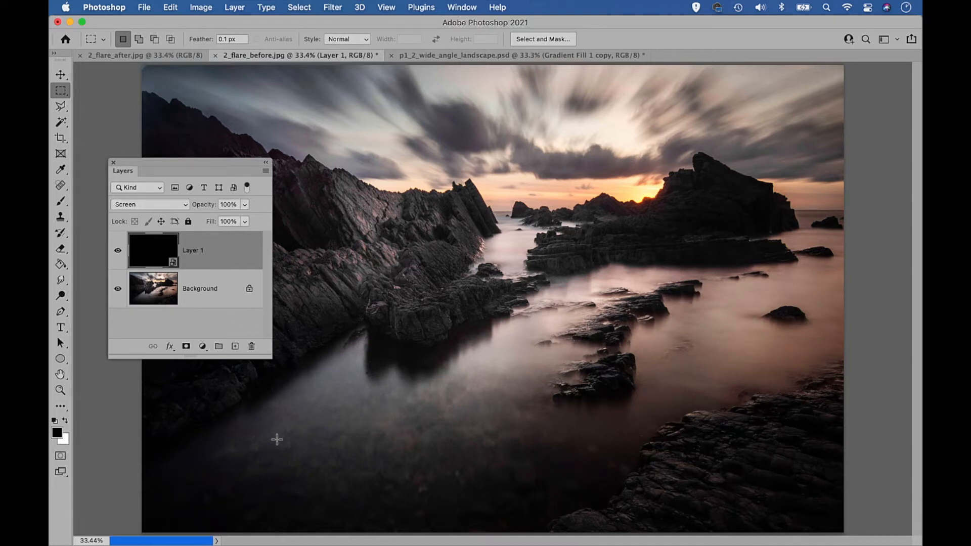
# Apply a Lens Flare filter to the black layer with 50-300mm Zoom, 133% brightness and the flare centre near the sun.
pyautogui.click(331, 8)
pyautogui.moveTo(388, 221)
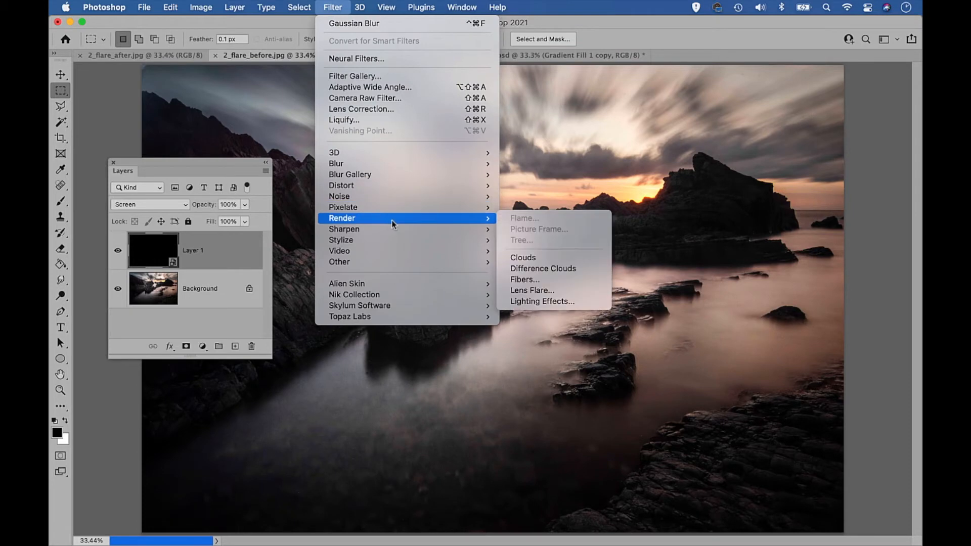
pyautogui.click(551, 289)
pyautogui.moveTo(212, 283); pyautogui.dragTo(700, 76)
pyautogui.moveTo(630, 147)
pyautogui.mouseDown()
pyautogui.moveTo(644, 147)
pyautogui.moveTo(626, 152)
pyautogui.moveTo(636, 153)
pyautogui.mouseUp()
pyautogui.moveTo(627, 86); pyautogui.dragTo(427, 284)
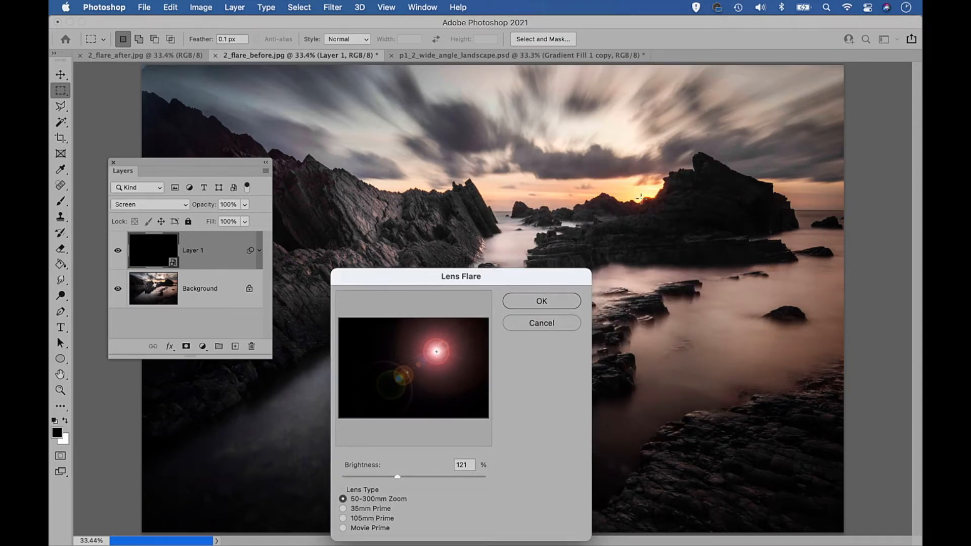
pyautogui.click(435, 349)
pyautogui.moveTo(436, 352); pyautogui.dragTo(444, 354)
pyautogui.moveTo(397, 479); pyautogui.dragTo(401, 479)
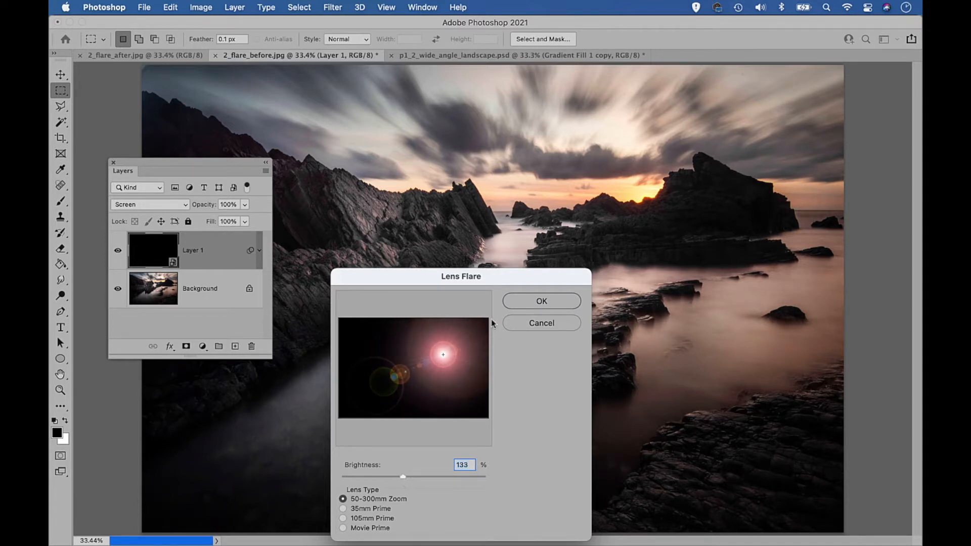
pyautogui.click(544, 301)
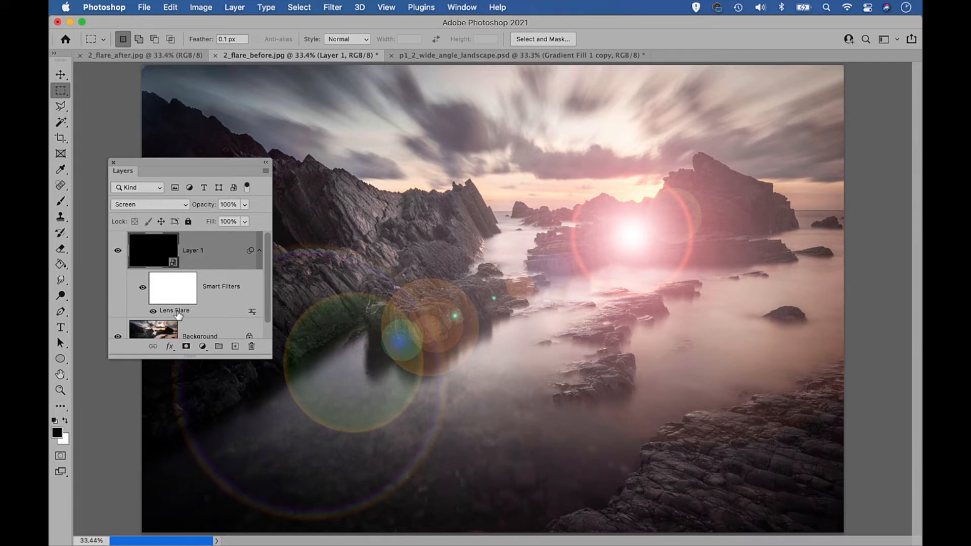
# Edit the Lens Flare smart filter so that the flare's centre moves up to the height of the setting sun.
pyautogui.moveTo(270, 363); pyautogui.dragTo(279, 389)
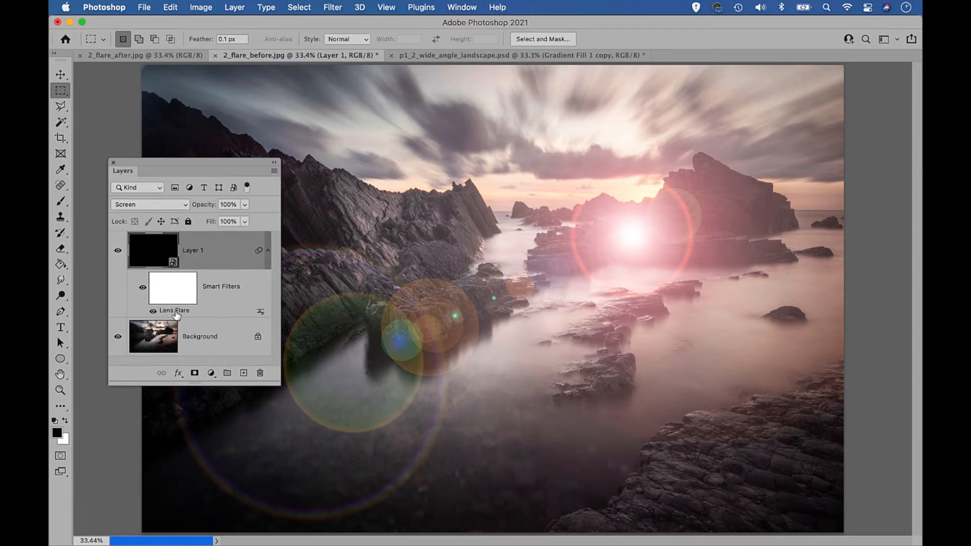
pyautogui.doubleClick(175, 311)
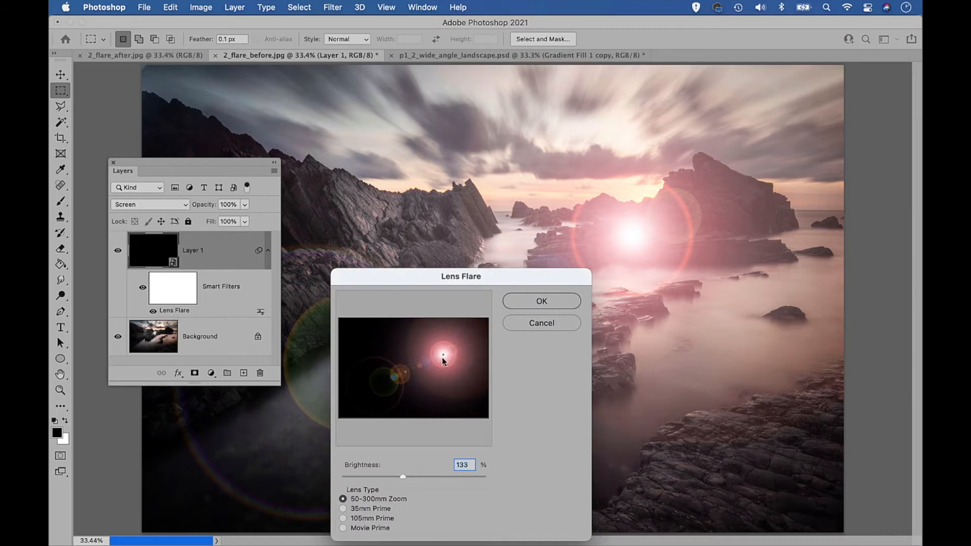
pyautogui.moveTo(445, 356); pyautogui.dragTo(443, 345)
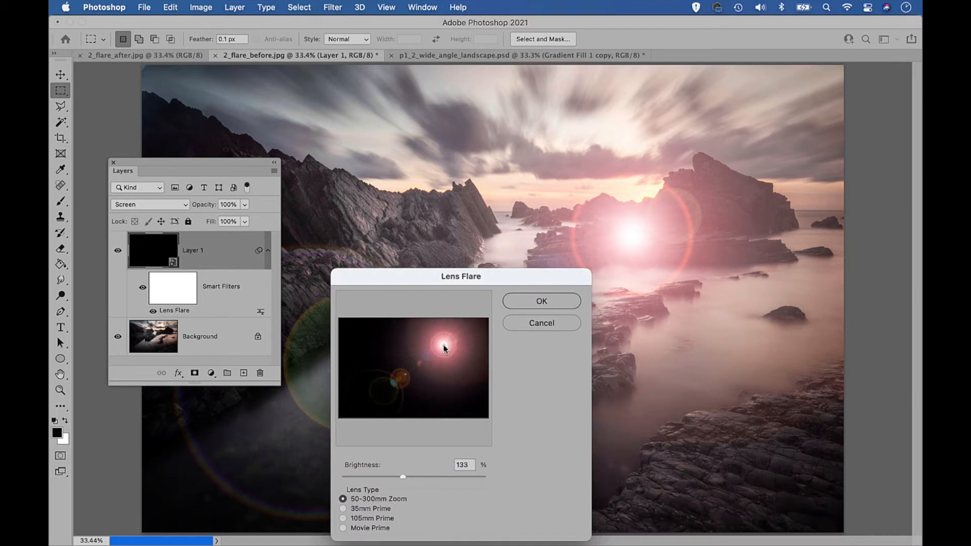
pyautogui.click(542, 304)
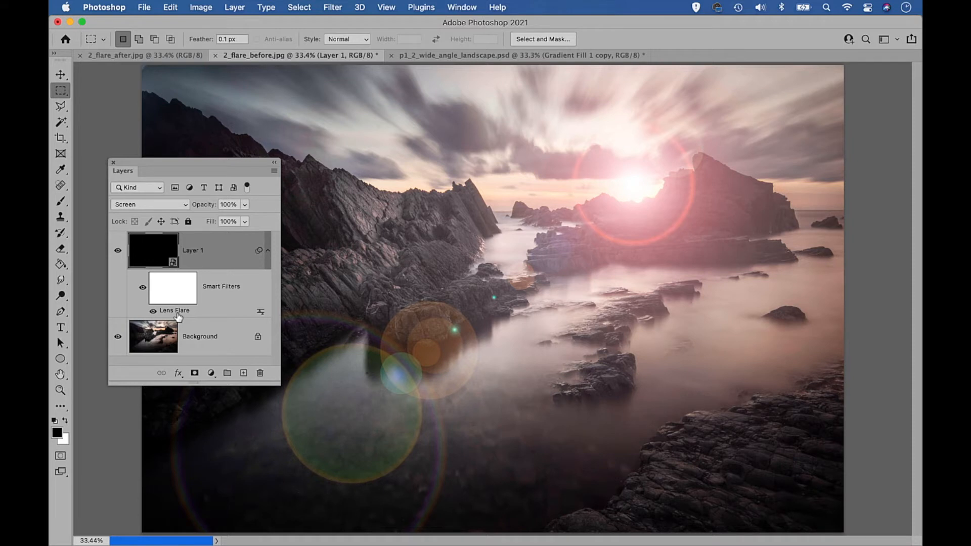
pyautogui.doubleClick(177, 314)
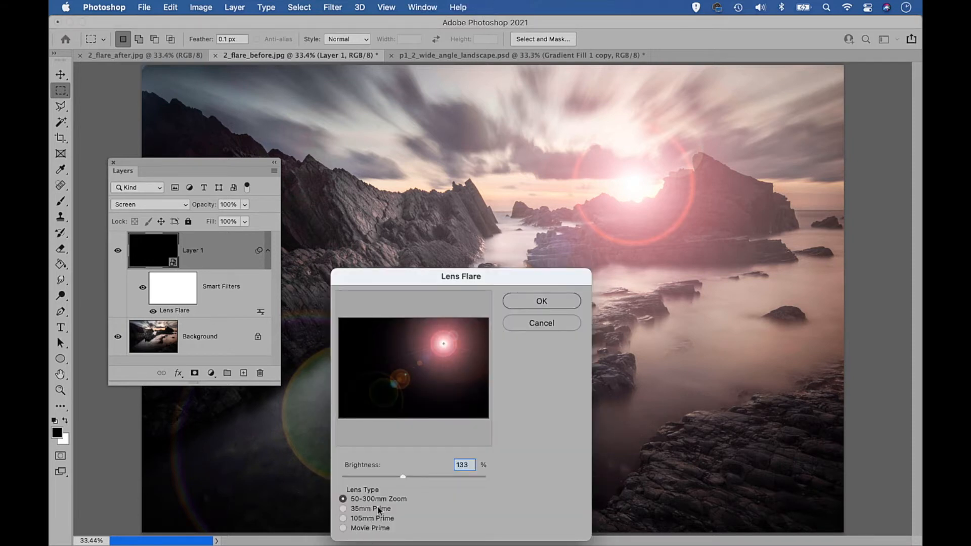
pyautogui.click(557, 322)
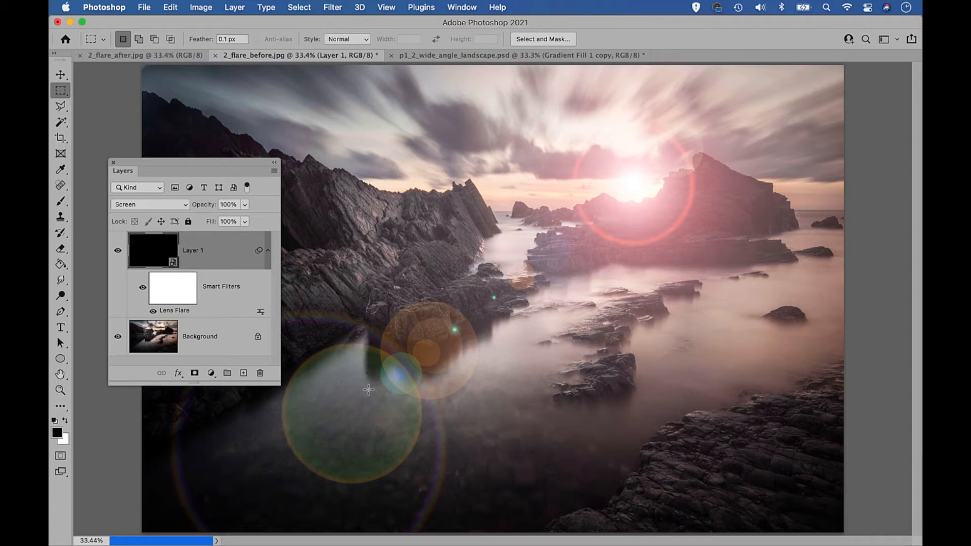
# Rasterize the lens flare layer, then convert it to a smart object again.
pyautogui.rightClick(222, 248)
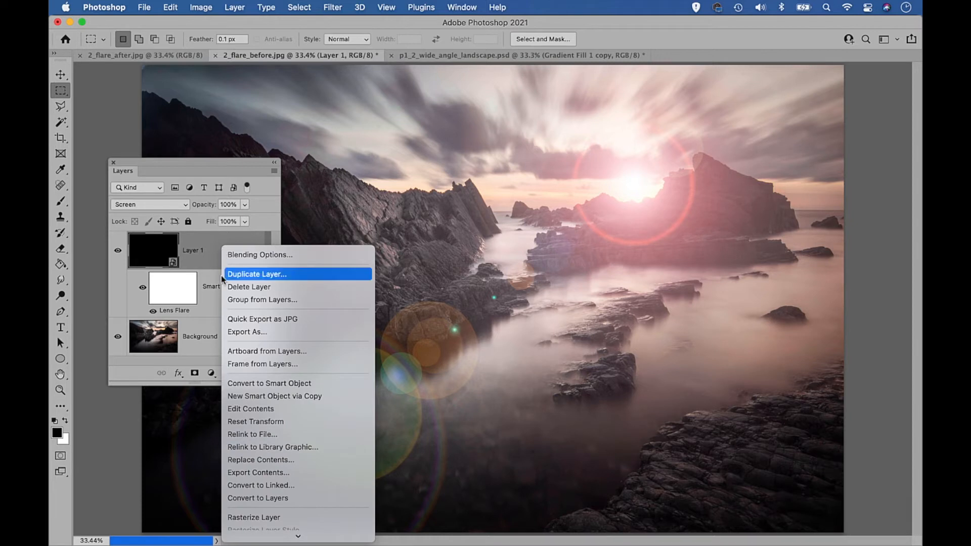
pyautogui.click(299, 518)
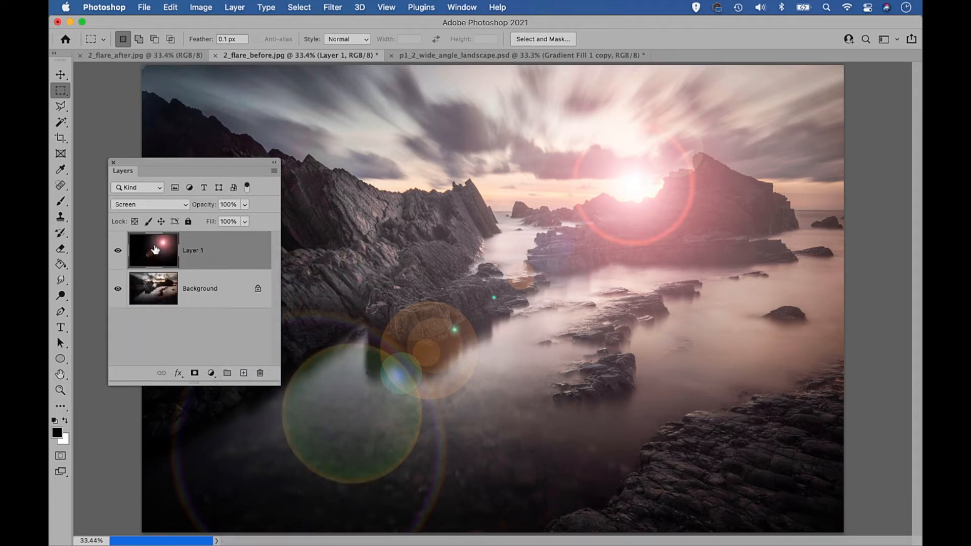
pyautogui.click(333, 8)
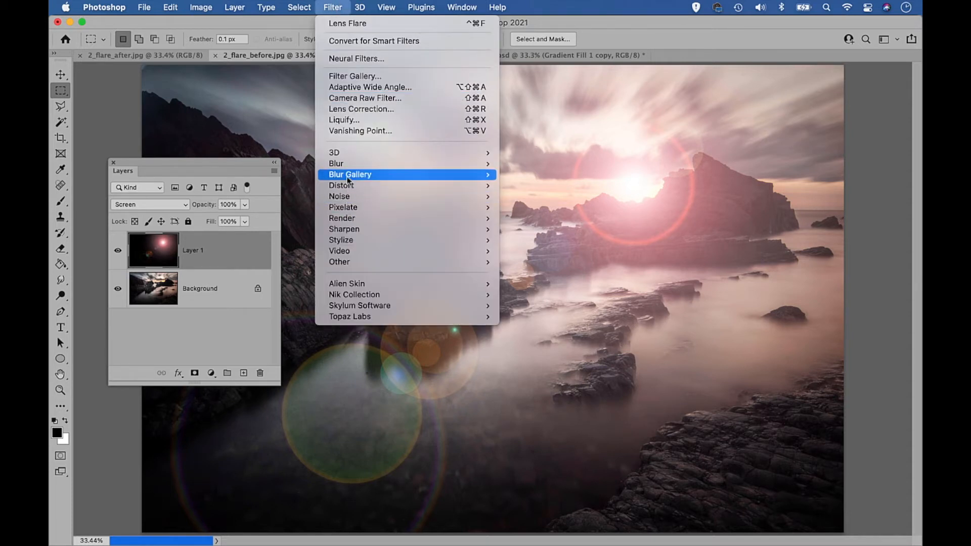
pyautogui.click(234, 248)
pyautogui.rightClick(235, 250)
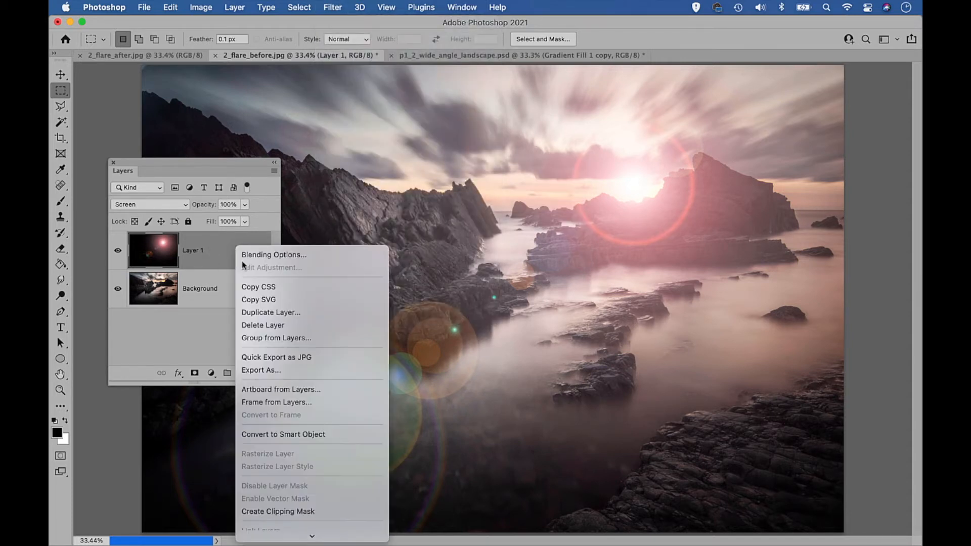
pyautogui.click(286, 435)
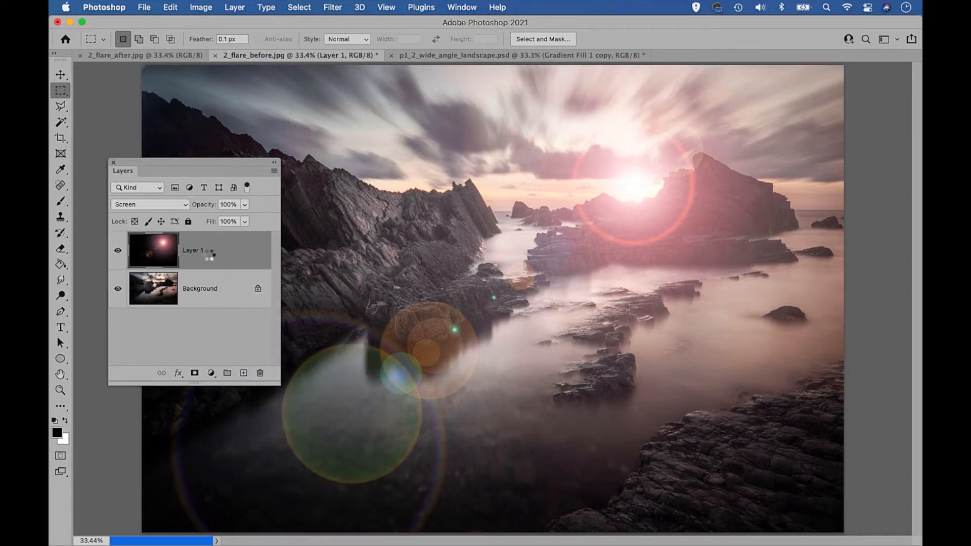
# Apply a Gaussian Blur with a 37.4 pixel radius to the lens flare layer and check the image with the layer hidden and shown.
pyautogui.click(332, 9)
pyautogui.moveTo(471, 163)
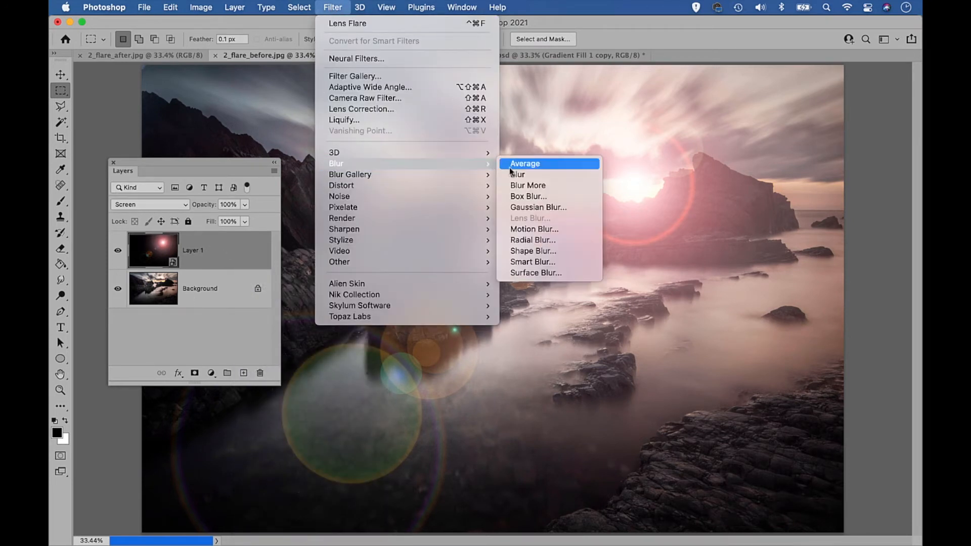
pyautogui.click(546, 208)
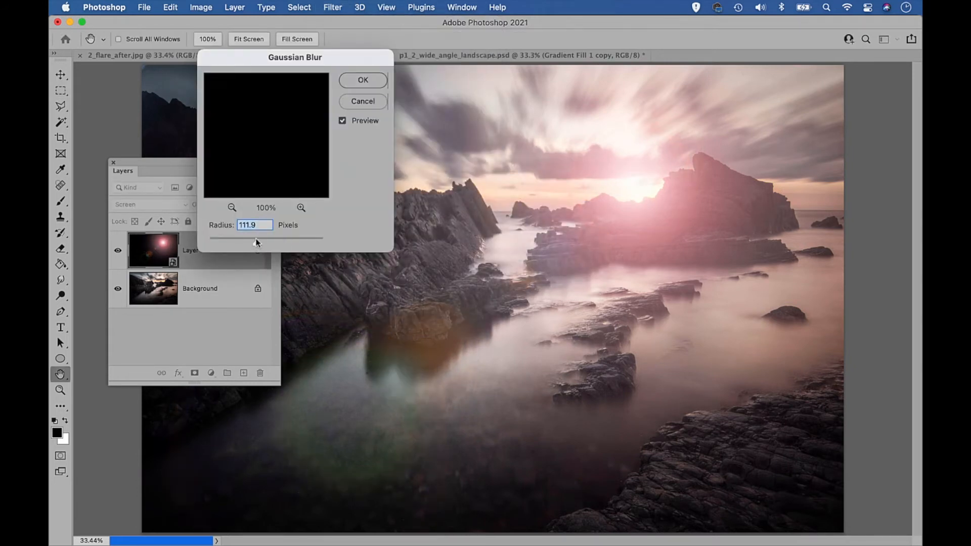
pyautogui.moveTo(247, 238); pyautogui.dragTo(267, 247)
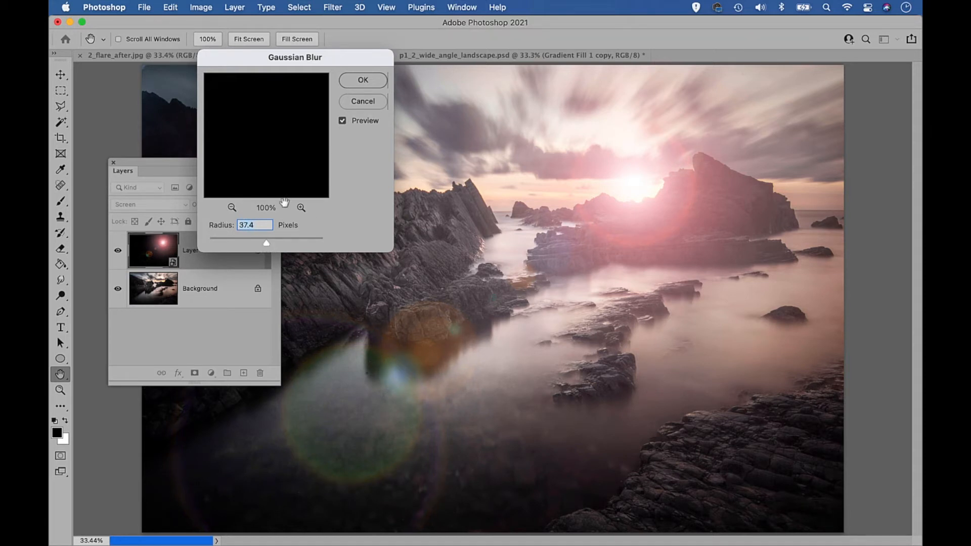
pyautogui.click(363, 80)
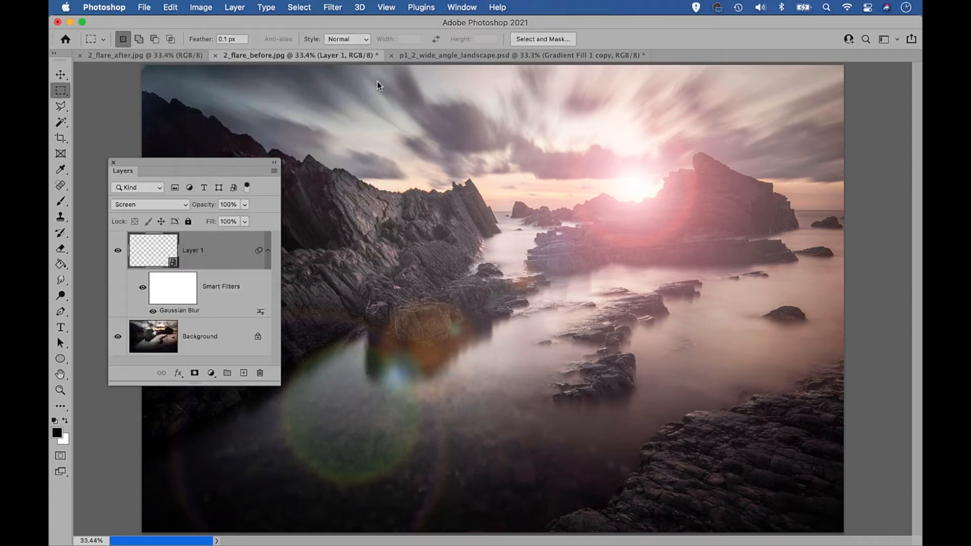
pyautogui.click(119, 252)
pyautogui.click(118, 253)
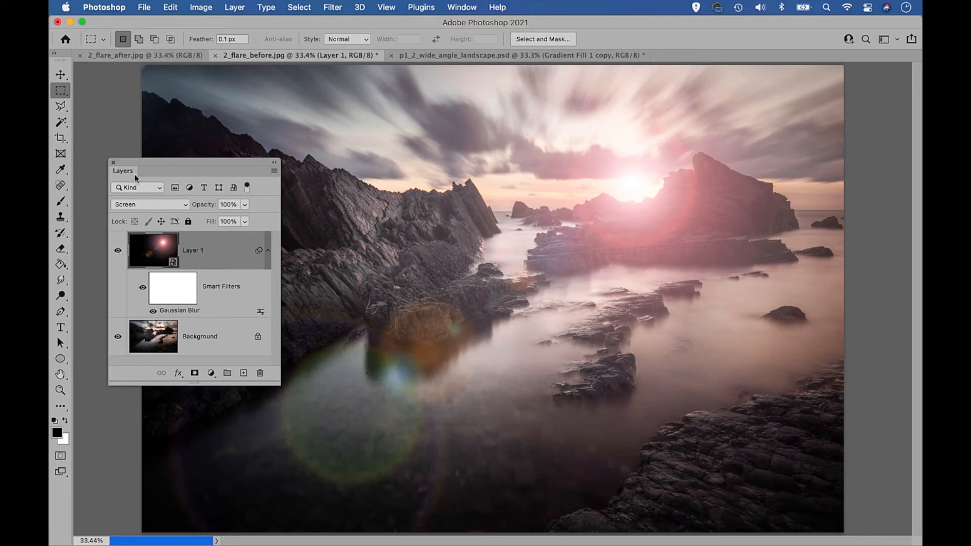
# Add a Gradient fill layer above the lens flare layer using the Foreground to Transparent preset.
pyautogui.moveTo(129, 173); pyautogui.dragTo(120, 107)
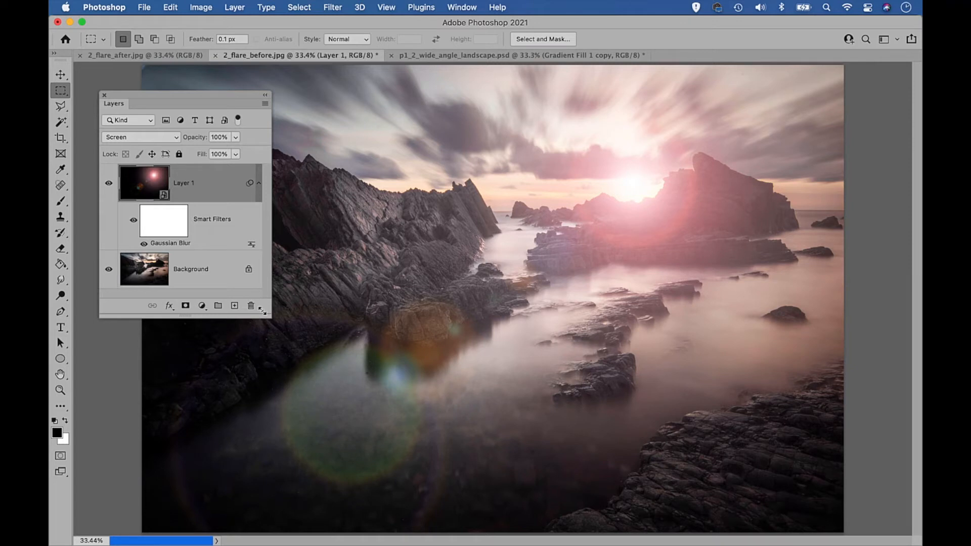
pyautogui.click(197, 308)
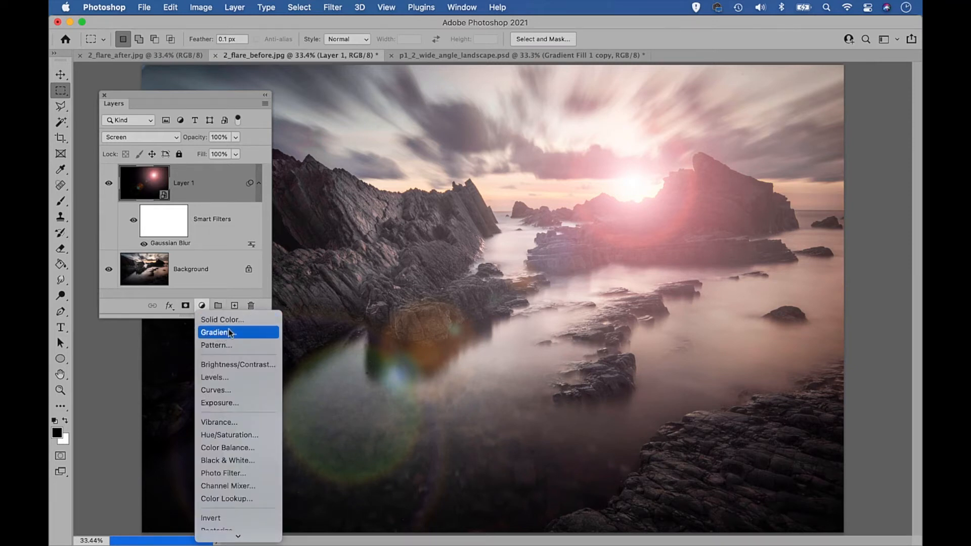
pyautogui.click(202, 306)
pyautogui.click(198, 308)
pyautogui.click(224, 332)
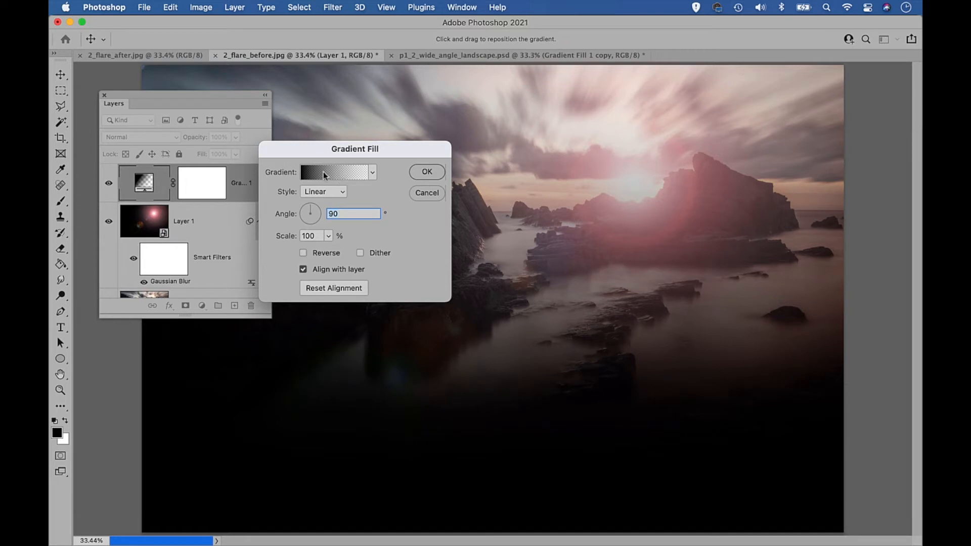
pyautogui.click(372, 173)
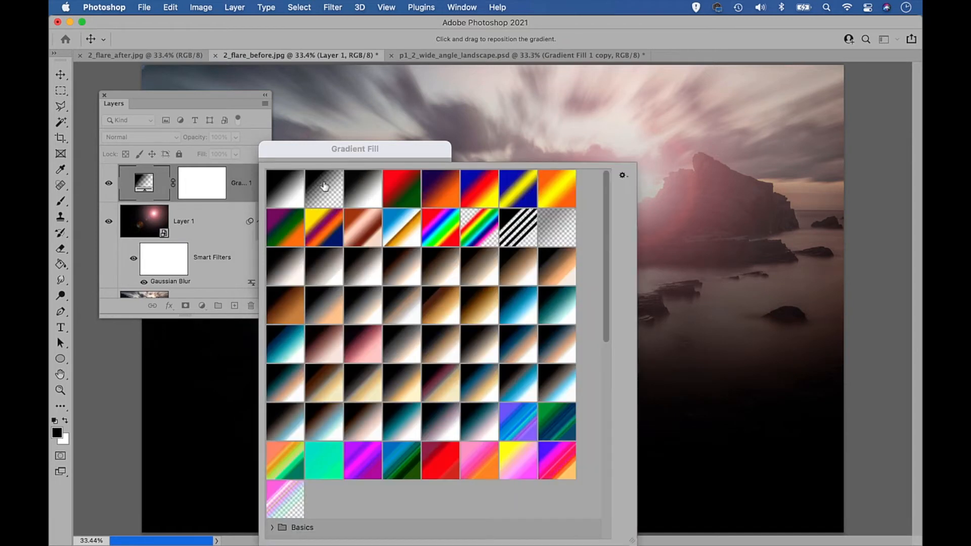
pyautogui.click(317, 189)
pyautogui.doubleClick(323, 193)
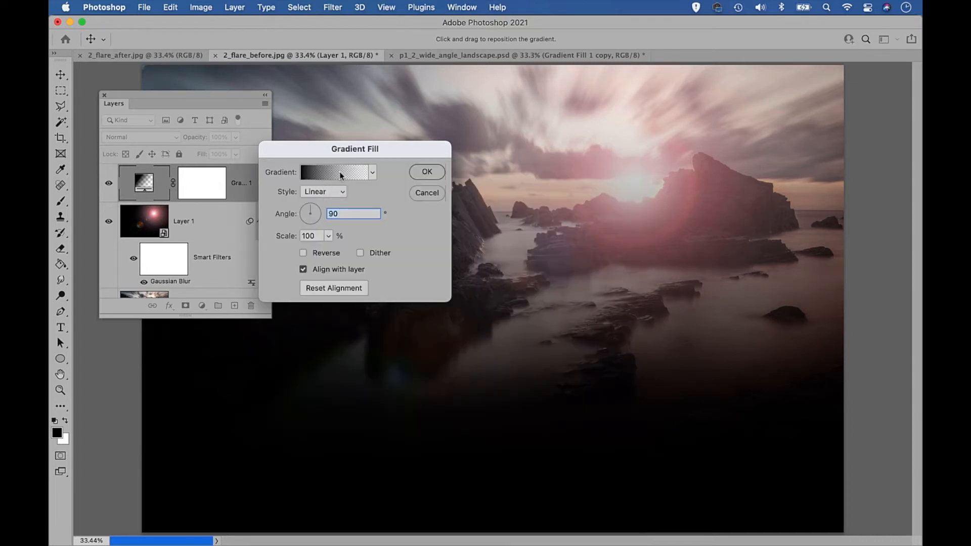
# Edit the gradient so that its starting colour stop, at location 0%, is orange (d78f03).
pyautogui.click(333, 172)
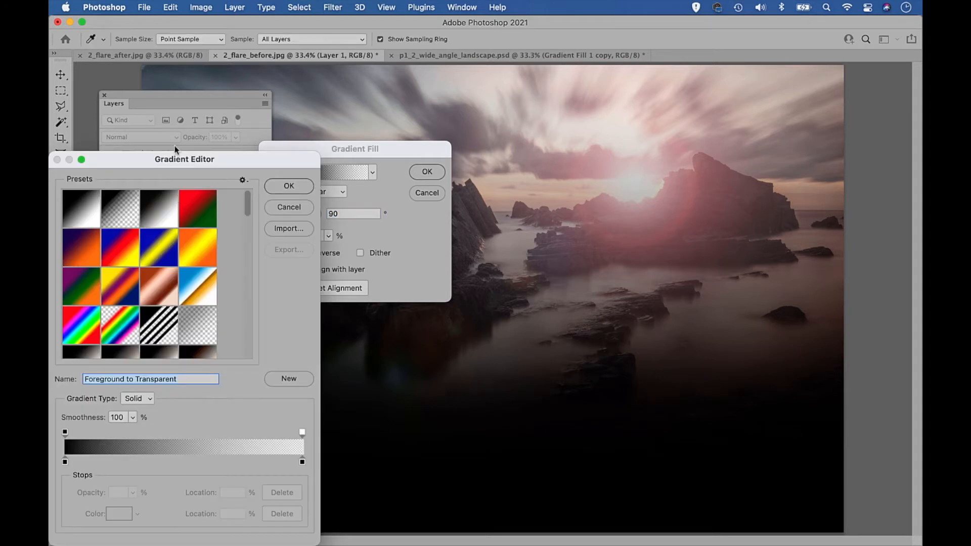
pyautogui.moveTo(172, 166); pyautogui.dragTo(240, 189)
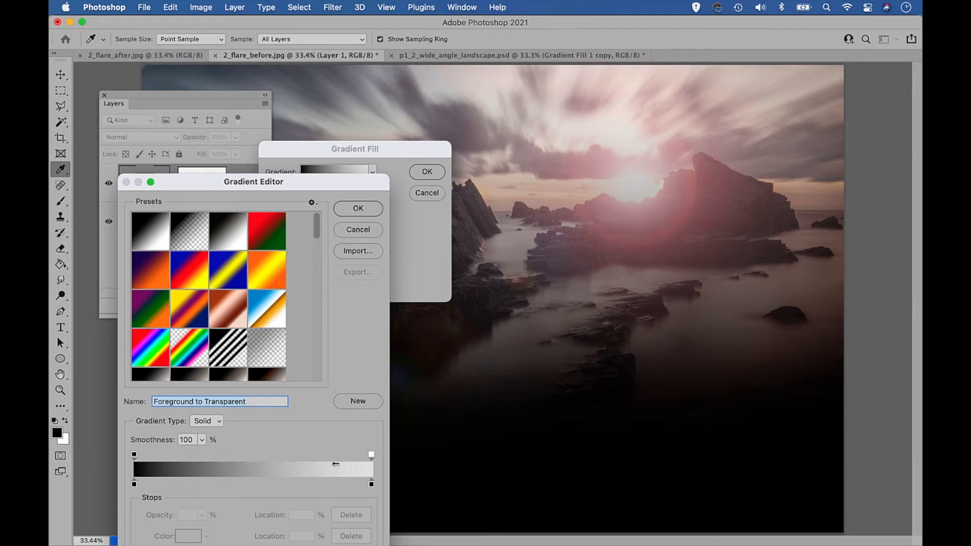
pyautogui.click(134, 457)
pyautogui.doubleClick(134, 485)
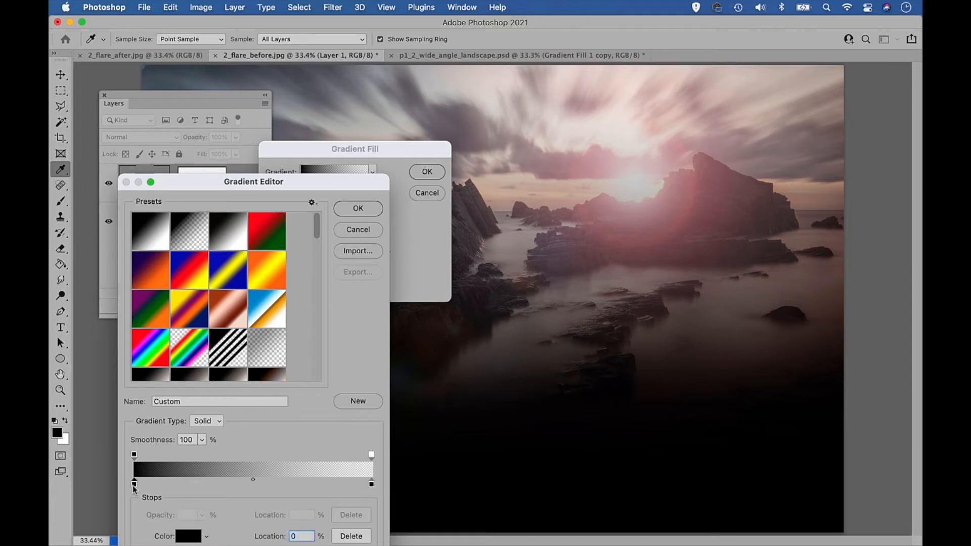
pyautogui.moveTo(621, 89); pyautogui.dragTo(279, 67)
pyautogui.click(357, 232)
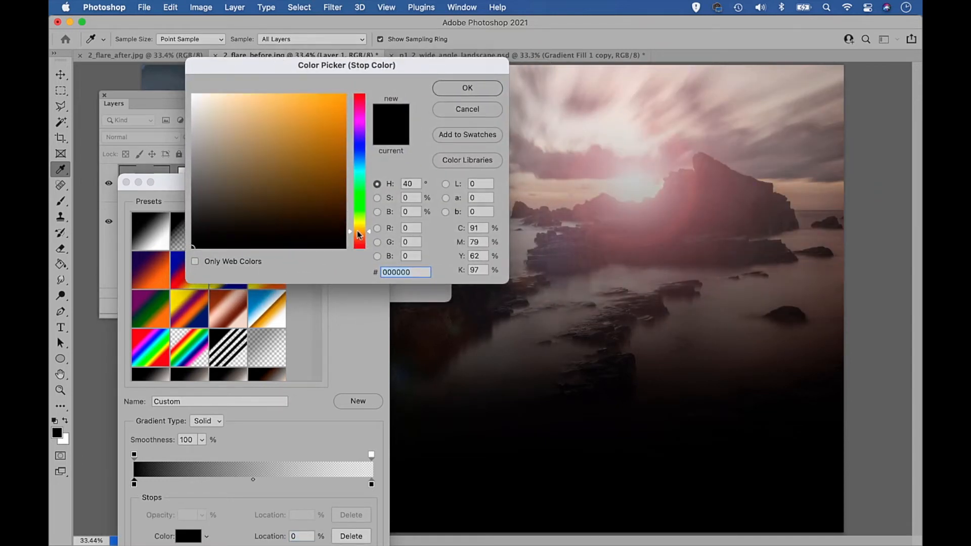
pyautogui.click(339, 124)
pyautogui.moveTo(339, 127); pyautogui.dragTo(345, 119)
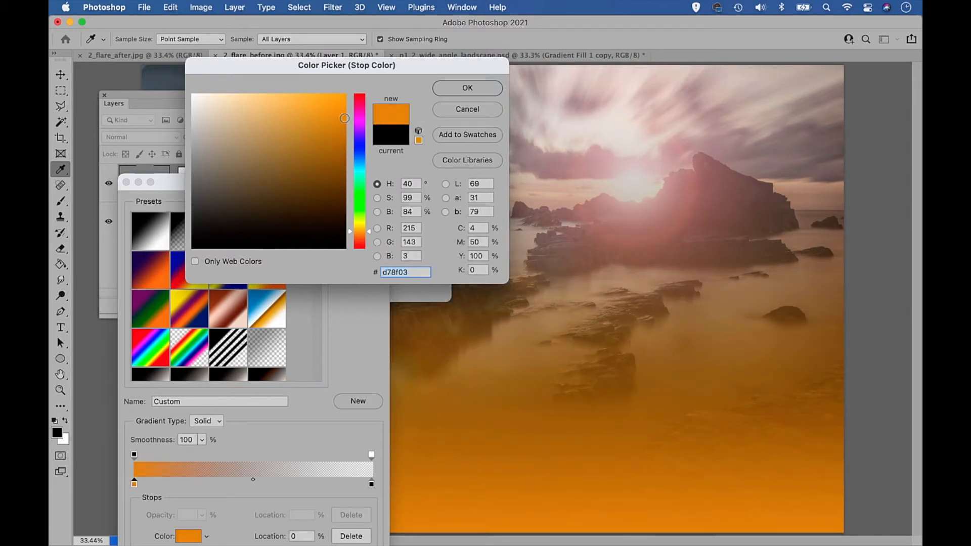
pyautogui.click(457, 87)
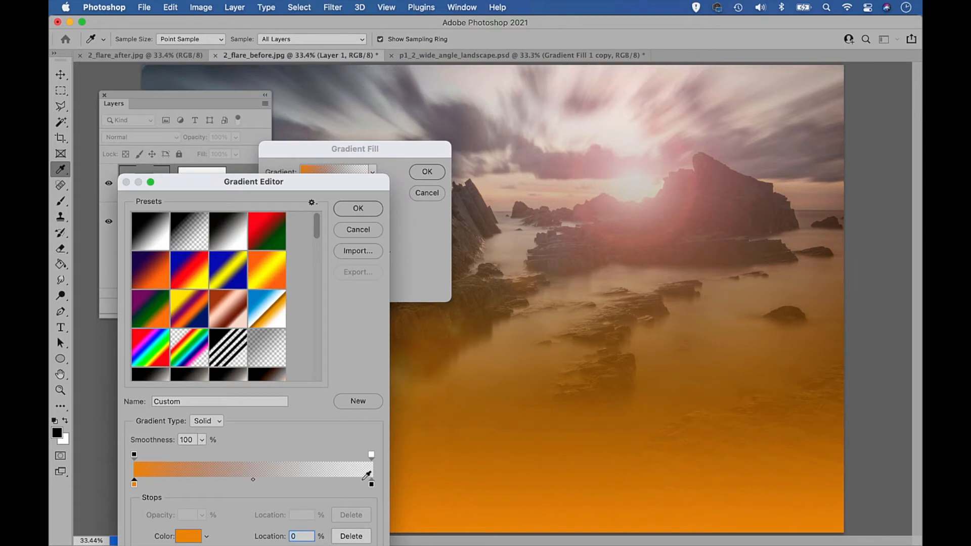
# Add a yellow (e9d31d) colour stop at location 45% and accept the edited gradient.
pyautogui.doubleClick(240, 483)
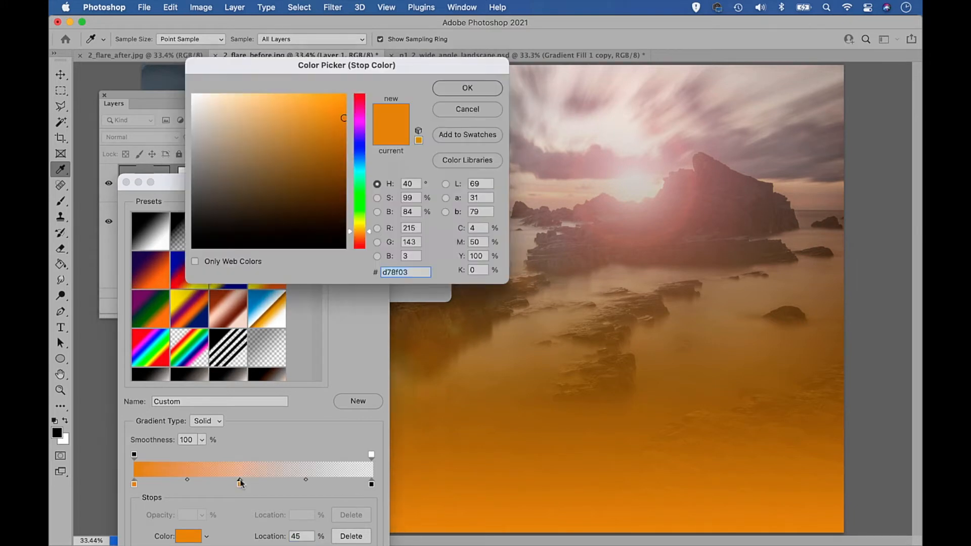
pyautogui.moveTo(358, 230); pyautogui.dragTo(357, 225)
pyautogui.moveTo(324, 133); pyautogui.dragTo(327, 107)
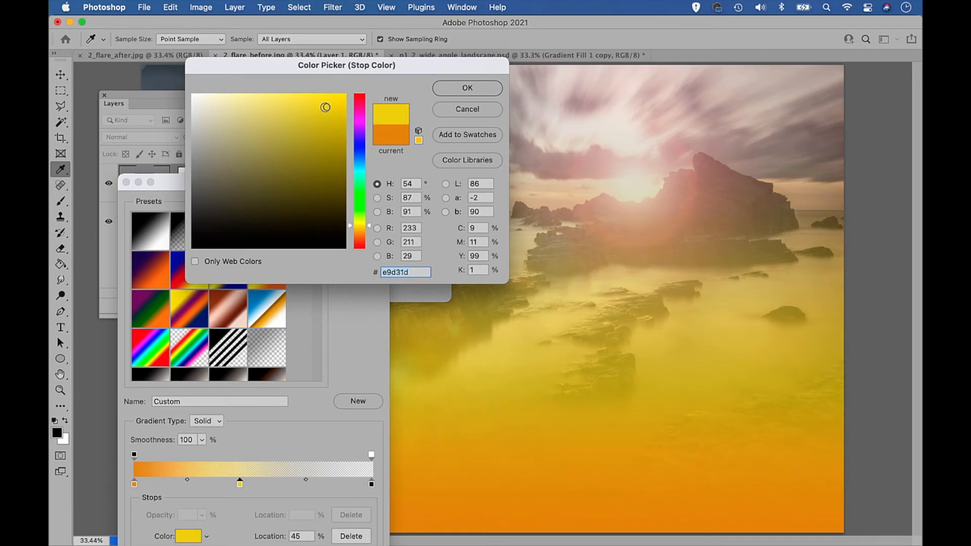
pyautogui.click(476, 86)
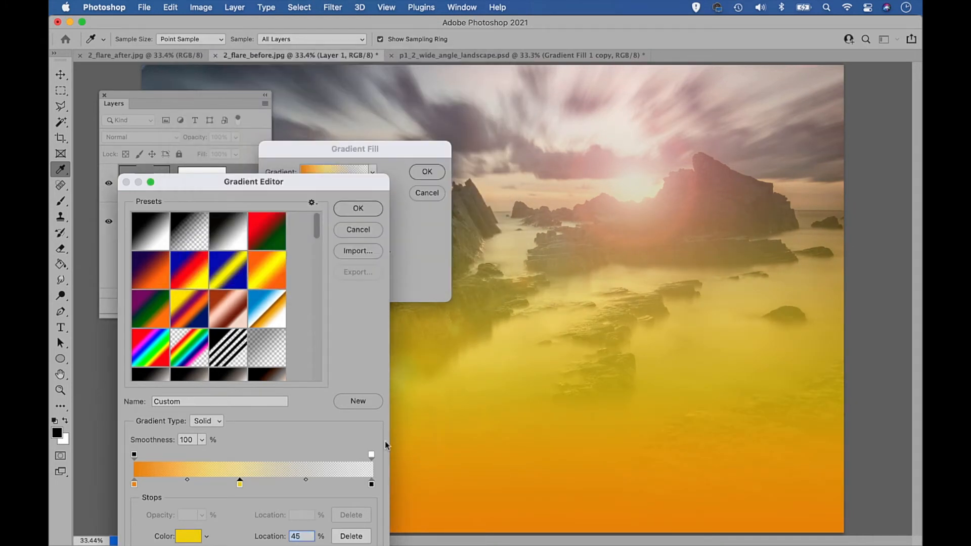
pyautogui.click(349, 209)
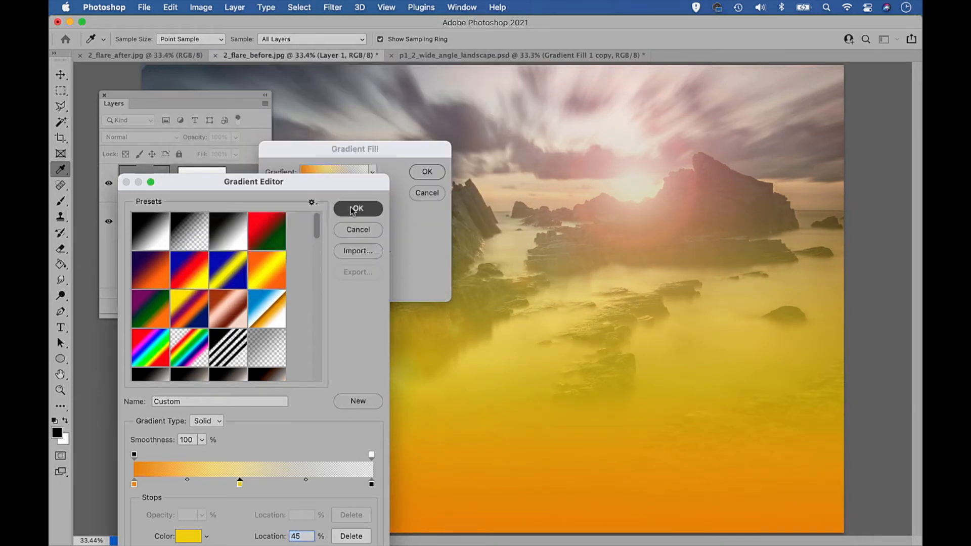
# Make the gradient fill Radial, turn off Align with layer, and centre the glow over the setting sun.
pyautogui.moveTo(364, 156); pyautogui.dragTo(259, 83)
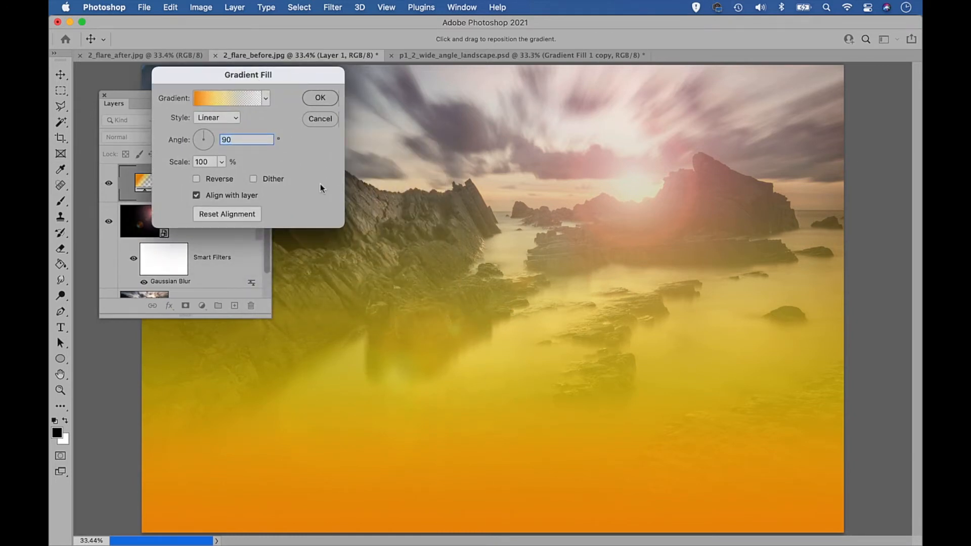
pyautogui.click(236, 121)
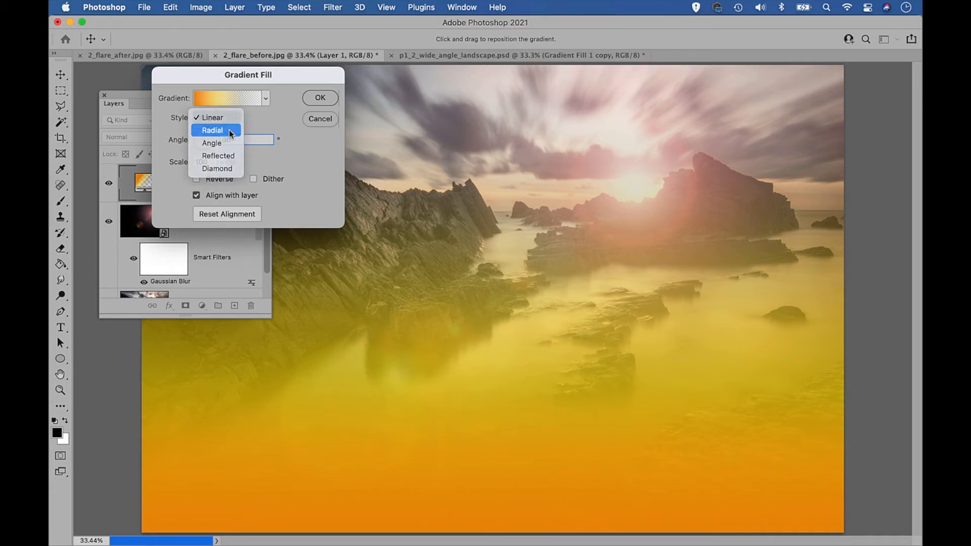
pyautogui.click(232, 128)
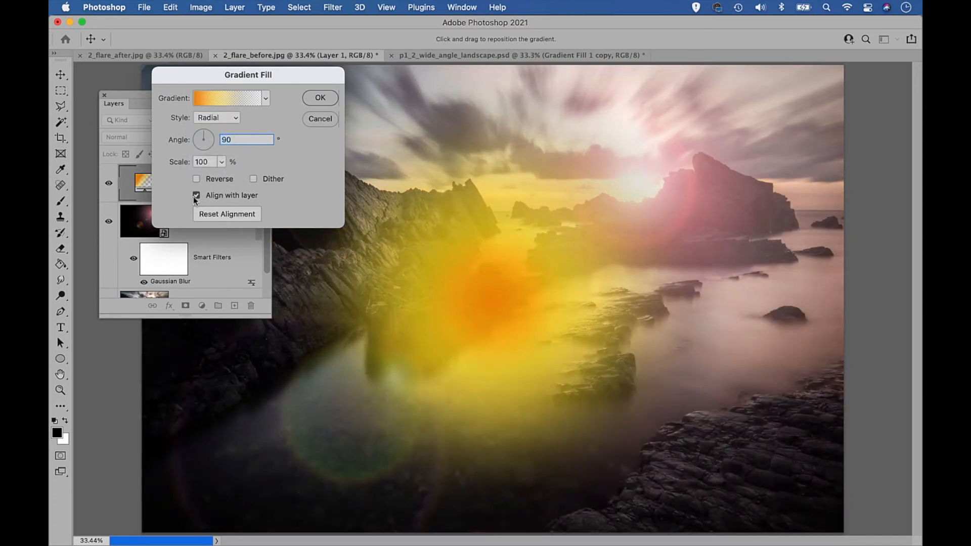
pyautogui.moveTo(491, 295); pyautogui.dragTo(638, 181)
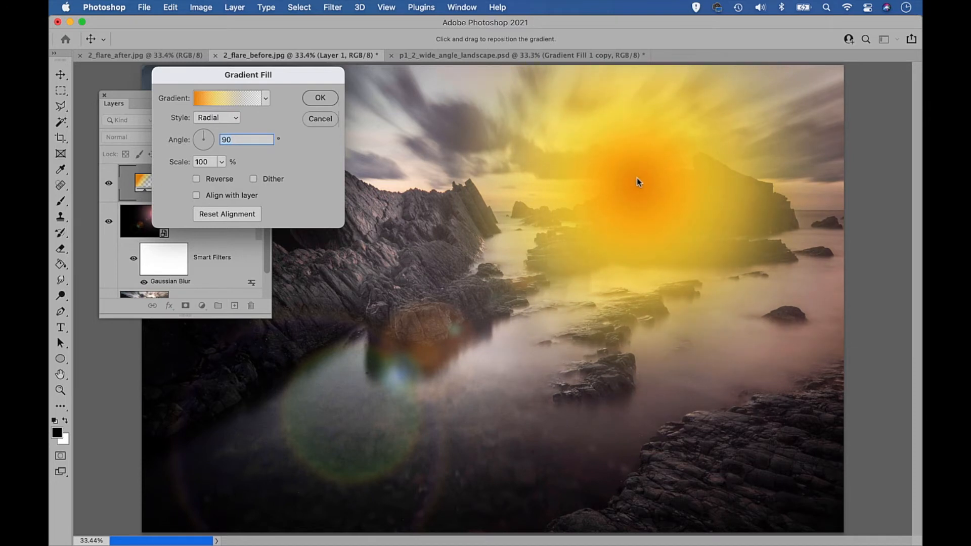
pyautogui.click(320, 98)
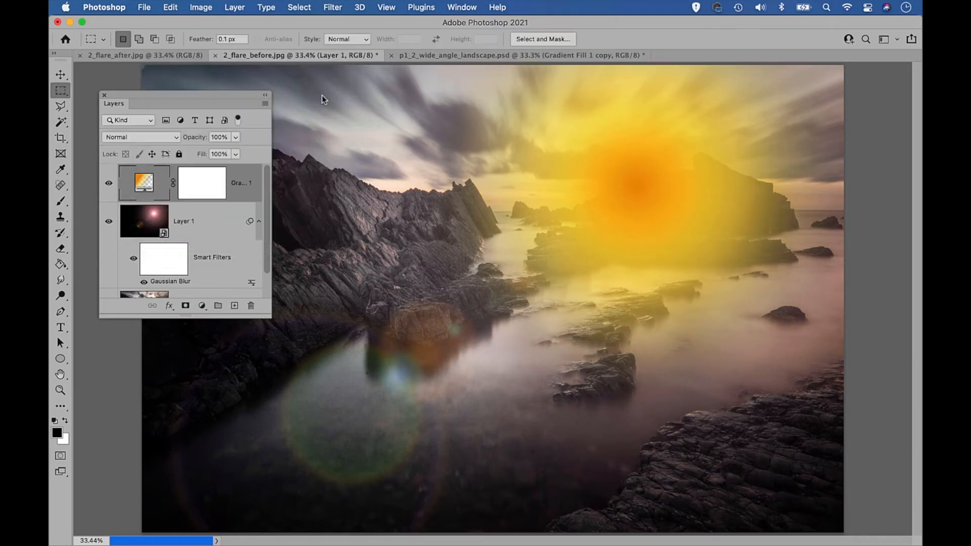
# Set the gradient fill layer's blend mode to Screen and compare the image with the layer hidden and shown.
pyautogui.click(147, 138)
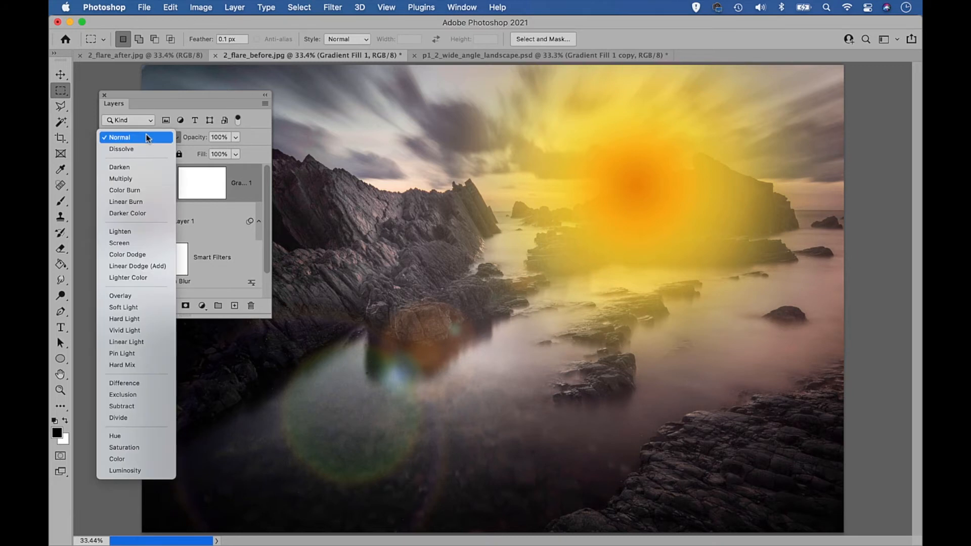
pyautogui.click(136, 245)
pyautogui.click(108, 184)
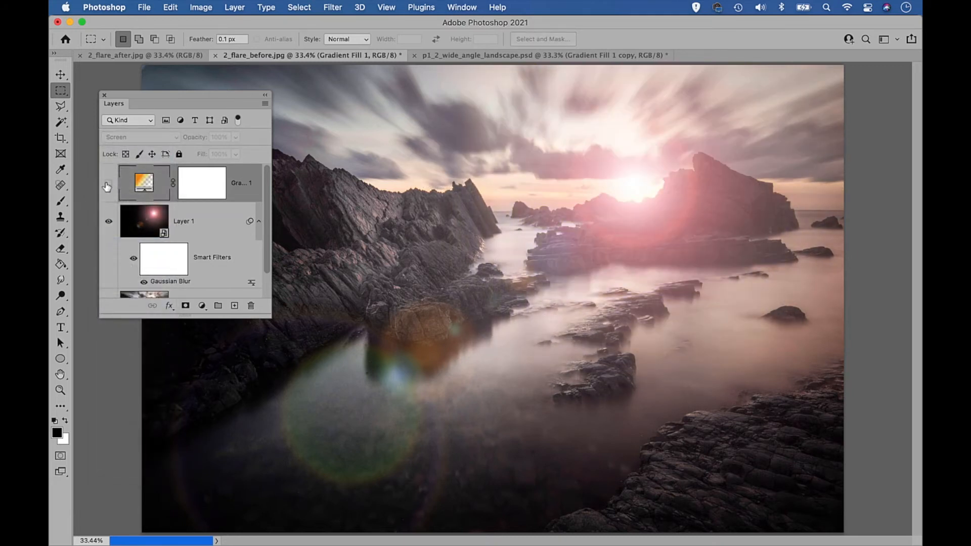
pyautogui.click(108, 184)
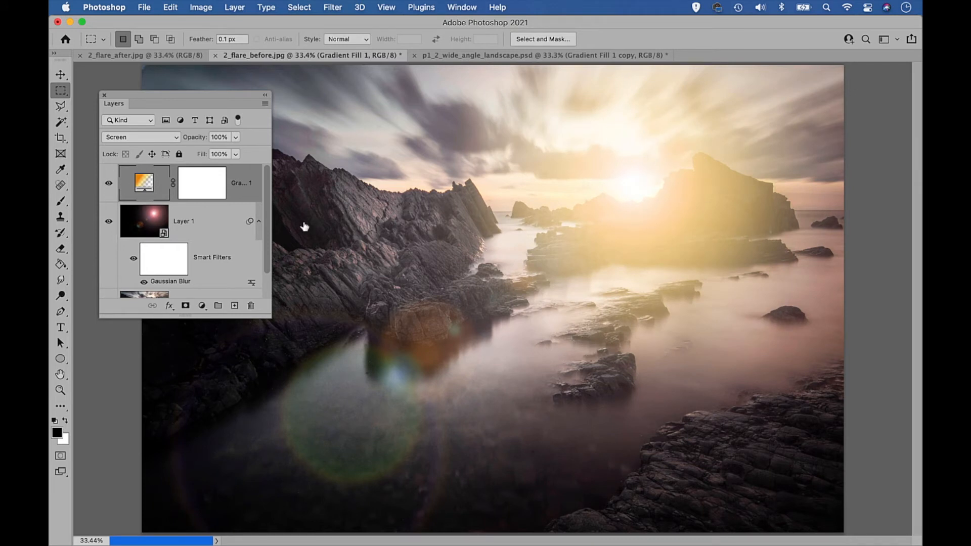
pyautogui.click(108, 185)
pyautogui.click(107, 185)
# Lower the opacity of the lens flare layer to 87% and of the gradient fill layer to 86%.
pyautogui.click(212, 225)
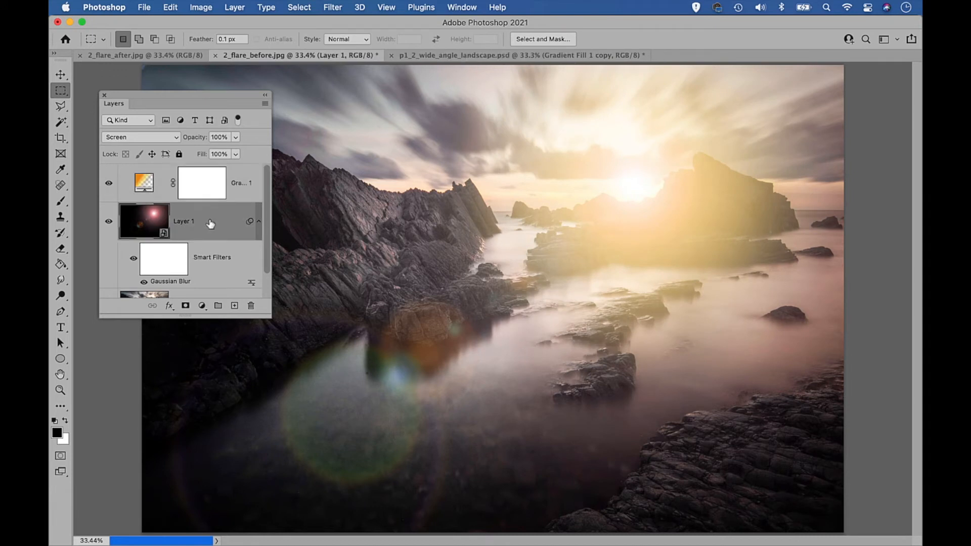
pyautogui.moveTo(197, 141); pyautogui.dragTo(191, 141)
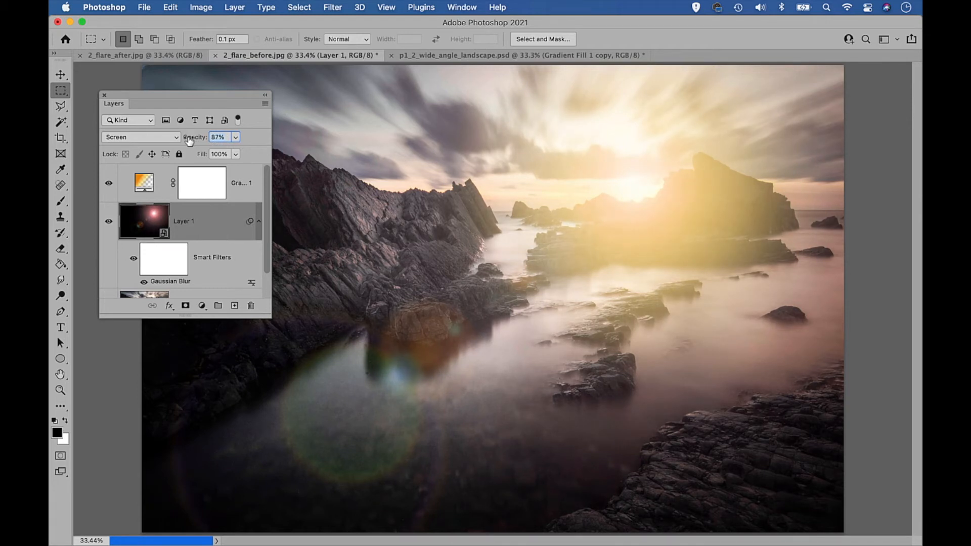
pyautogui.click(136, 185)
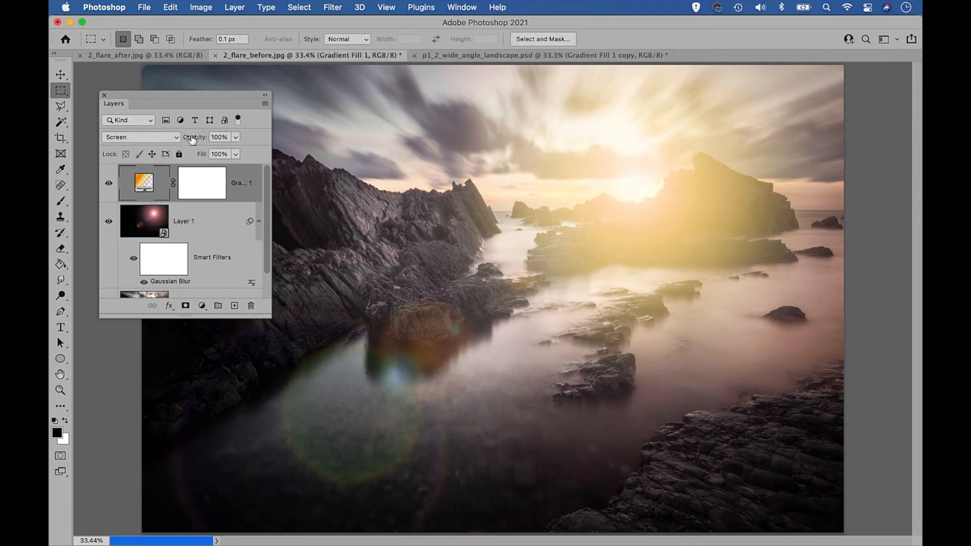
pyautogui.moveTo(195, 140); pyautogui.dragTo(186, 140)
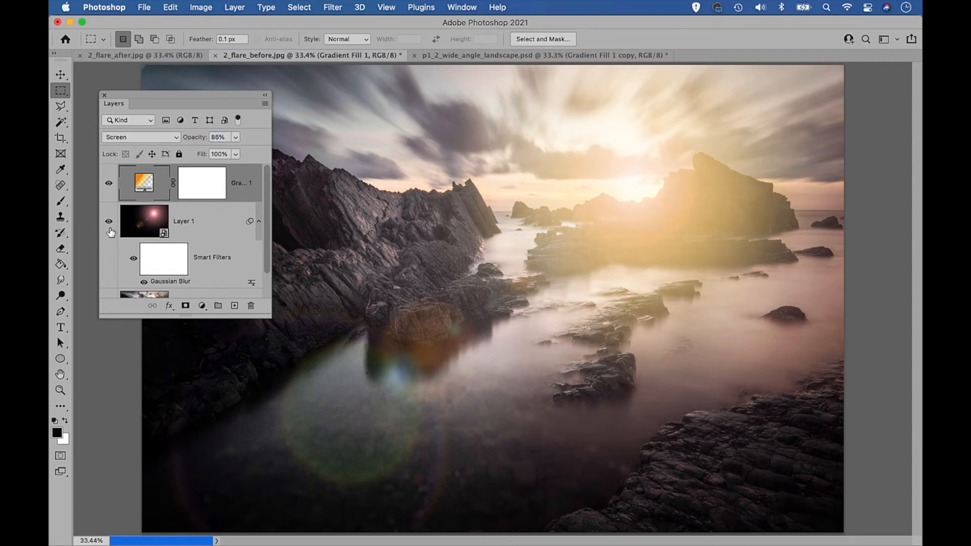
# Reduce the gradient fill's scale to 34% and compare the image with the layer hidden and shown.
pyautogui.doubleClick(144, 183)
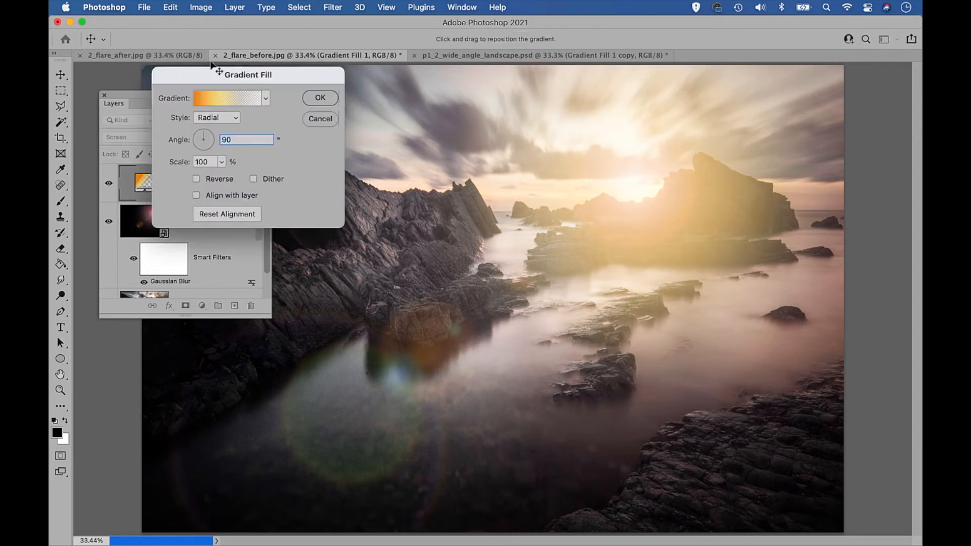
pyautogui.moveTo(223, 75); pyautogui.dragTo(361, 163)
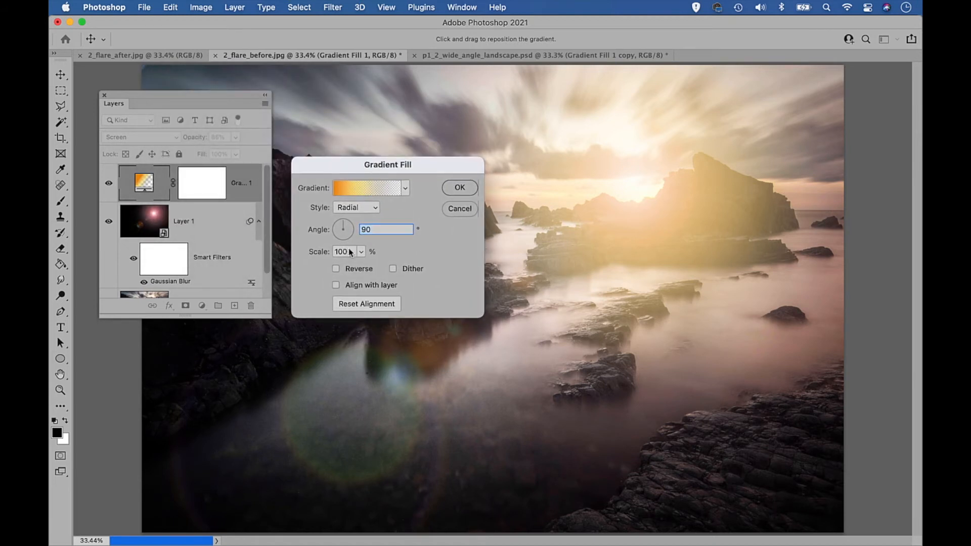
pyautogui.click(361, 253)
pyautogui.moveTo(361, 270); pyautogui.dragTo(357, 270)
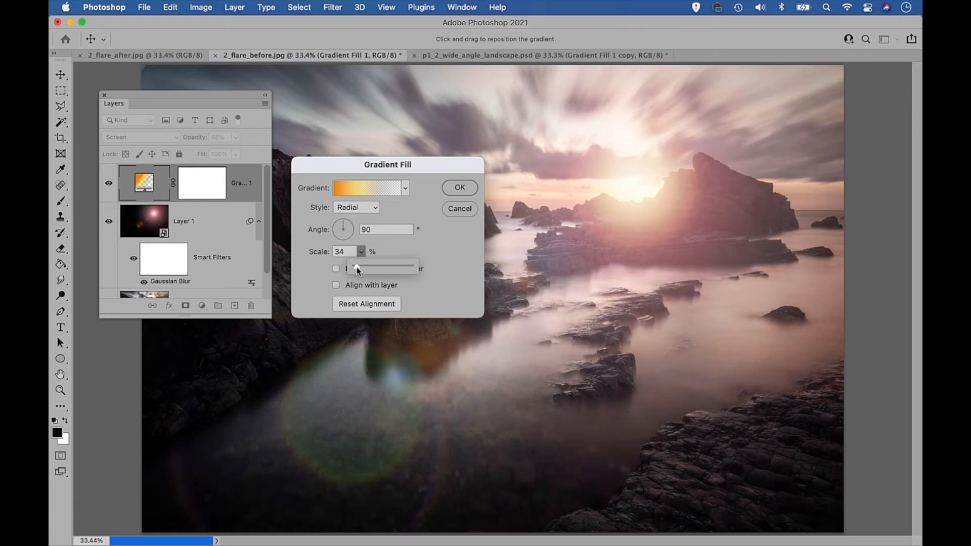
pyautogui.click(460, 188)
pyautogui.press('m')
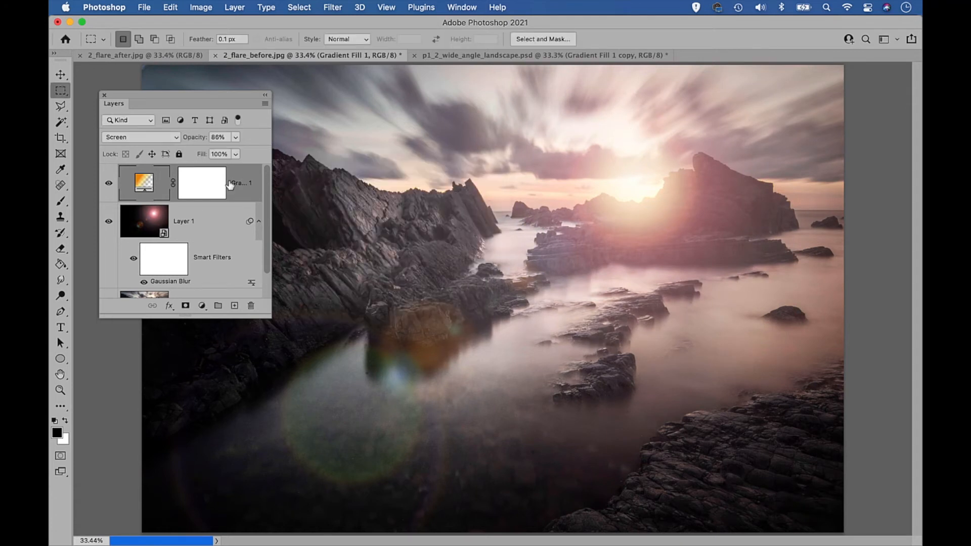
pyautogui.click(109, 184)
pyautogui.click(109, 184)
# Reopen the gradient fill's settings and set its scale to 89%.
pyautogui.doubleClick(145, 183)
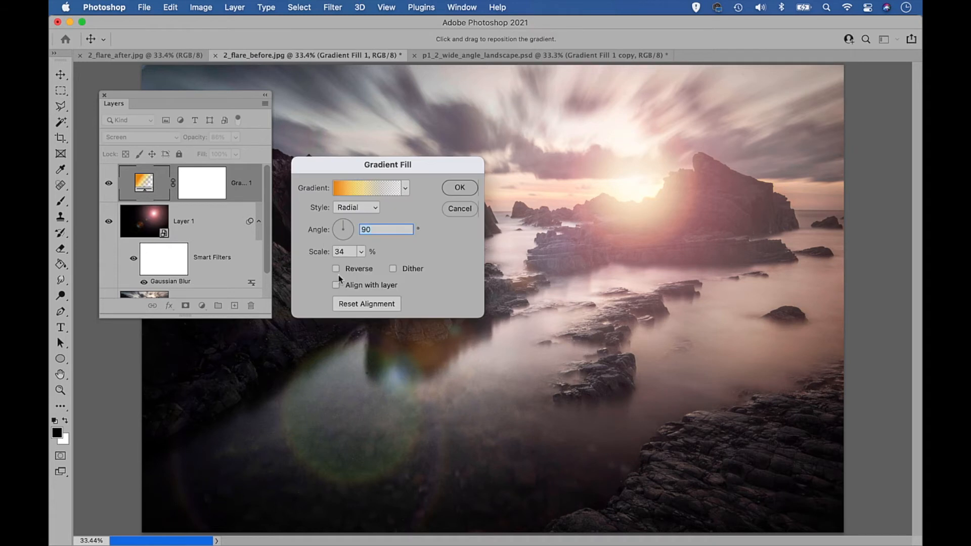
pyautogui.click(360, 252)
pyautogui.moveTo(369, 269); pyautogui.dragTo(365, 271)
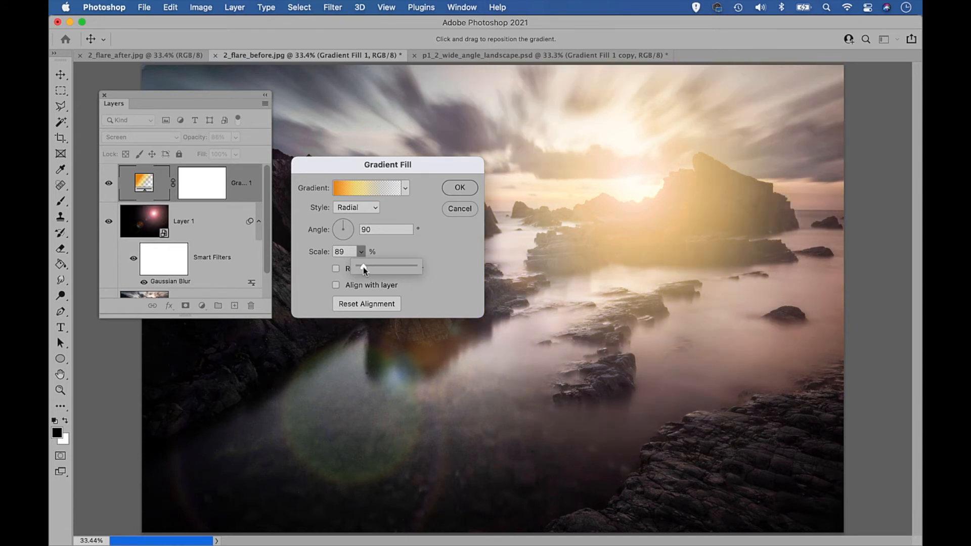
pyautogui.click(473, 190)
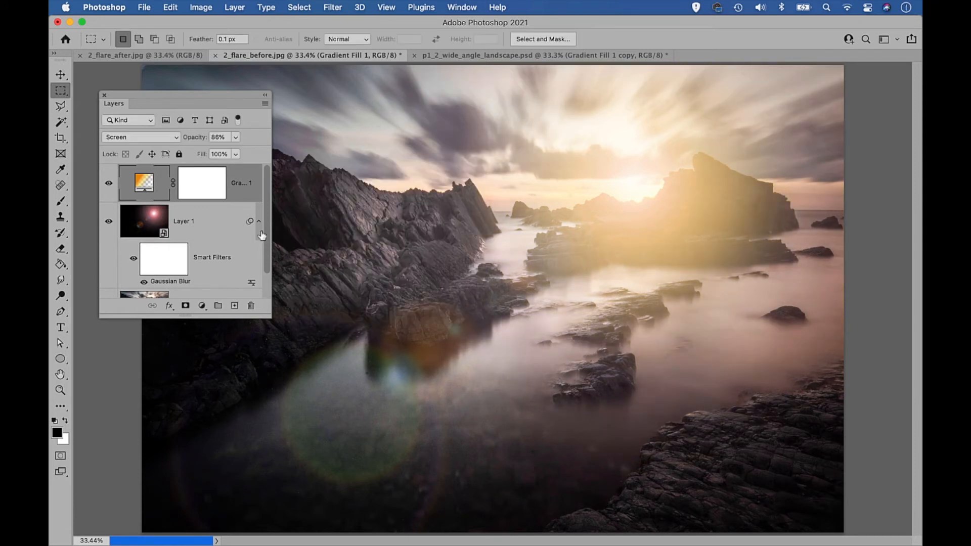
# Target the gradient fill's layer mask and set up a black brush at 800 px and 30% opacity.
pyautogui.click(187, 189)
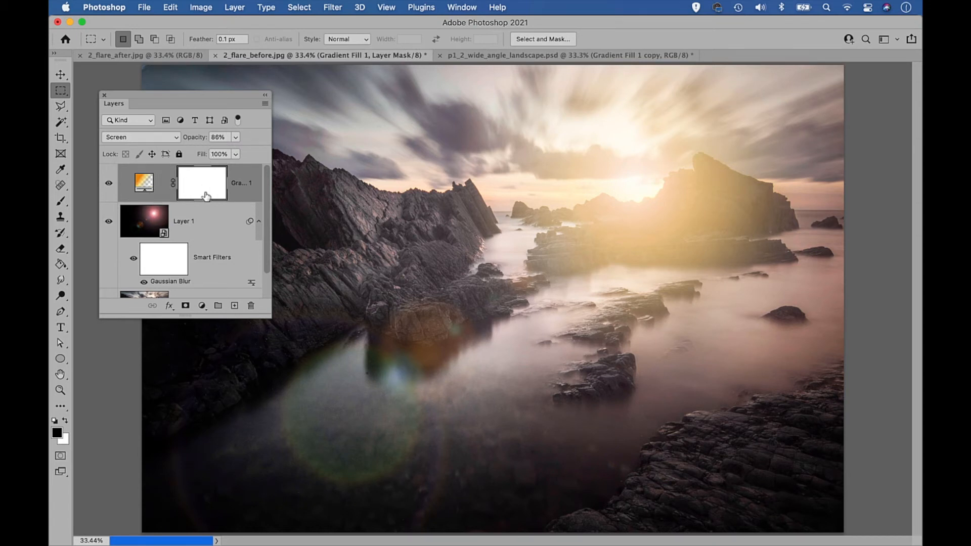
pyautogui.click(59, 200)
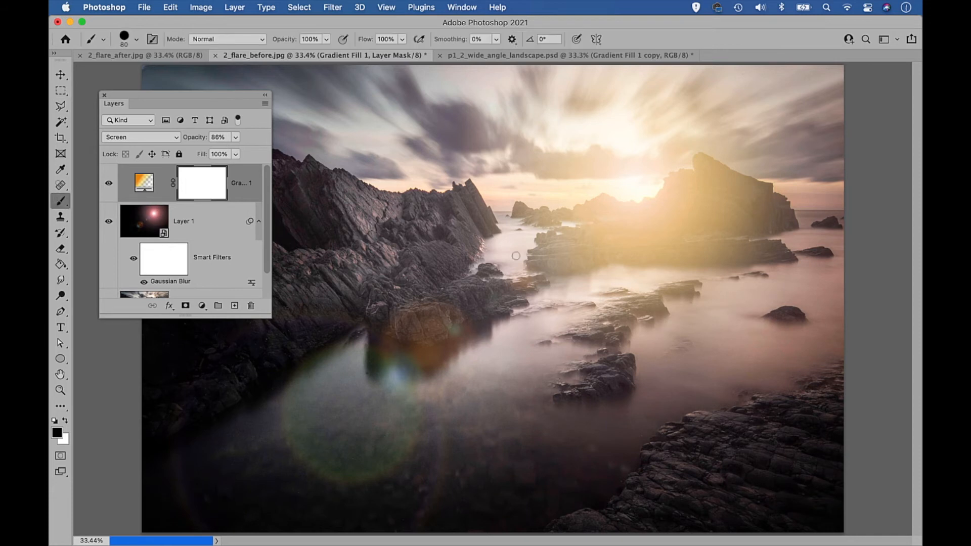
pyautogui.press(']')
pyautogui.press(']')
pyautogui.press(']')
pyautogui.press(']')
pyautogui.press(']')
pyautogui.press(']')
pyautogui.press(']')
pyautogui.press(']')
pyautogui.press(']')
pyautogui.press(']')
pyautogui.press(']')
pyautogui.press(']')
pyautogui.press(']')
pyautogui.press('3')
# Dab the mask below the sun, undo the dab, and set the brush's hardness to 0%.
pyautogui.click(623, 225)
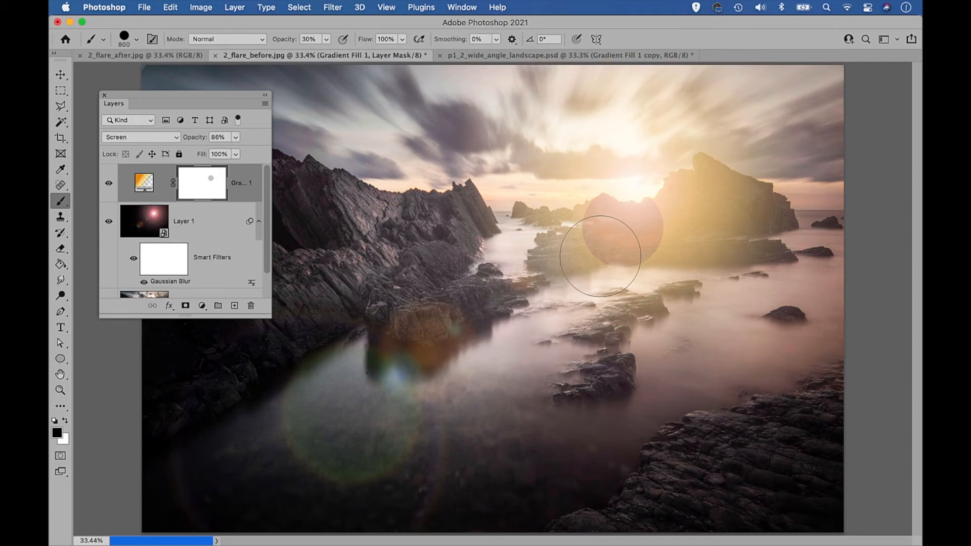
pyautogui.press('super+z')
pyautogui.rightClick(612, 234)
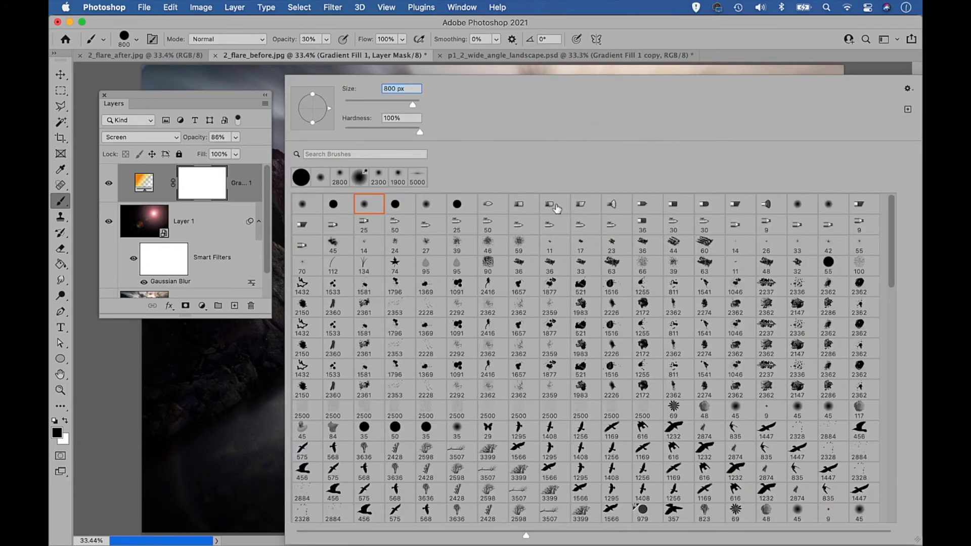
pyautogui.moveTo(350, 127); pyautogui.dragTo(314, 127)
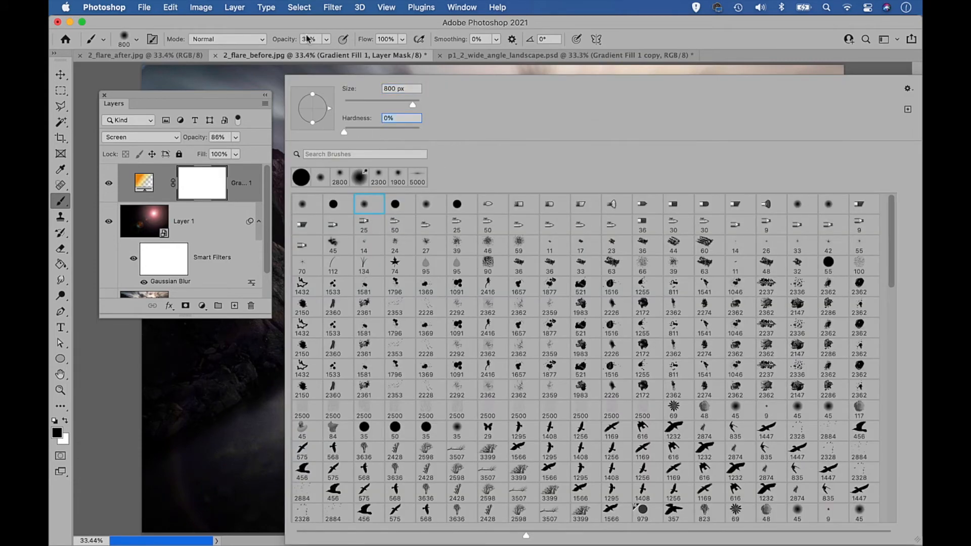
pyautogui.click(323, 19)
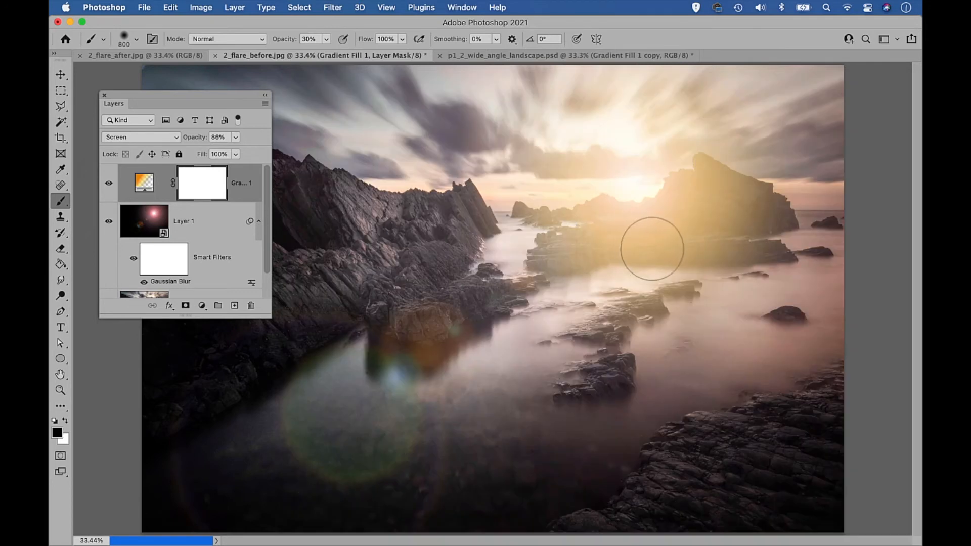
# Paint black on the gradient fill's mask over the rocks below the sun, using soft brush sizes up to 1300 px.
pyautogui.click(652, 247)
pyautogui.press(']')
pyautogui.press(']')
pyautogui.press(']')
pyautogui.click(687, 217)
pyautogui.press(']')
pyautogui.press(']')
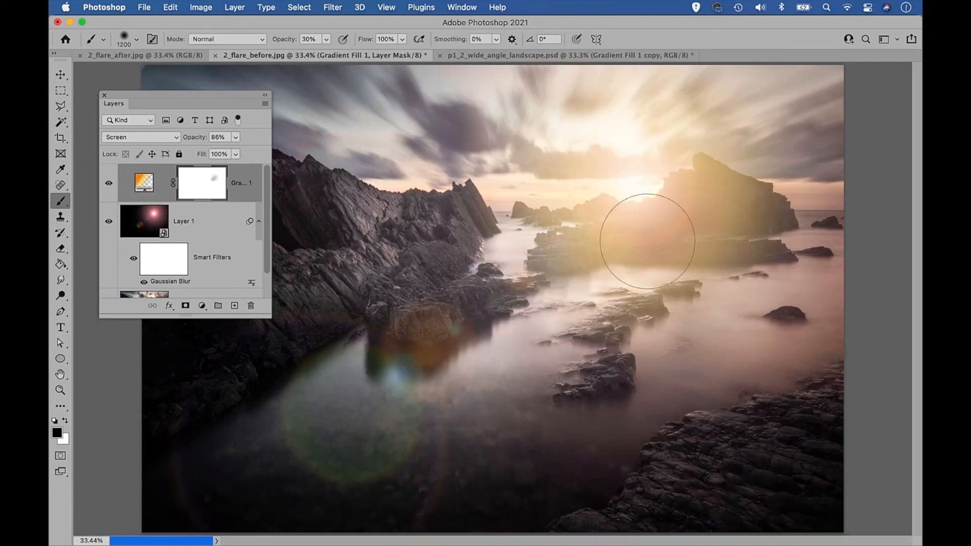
pyautogui.click(621, 248)
pyautogui.click(736, 195)
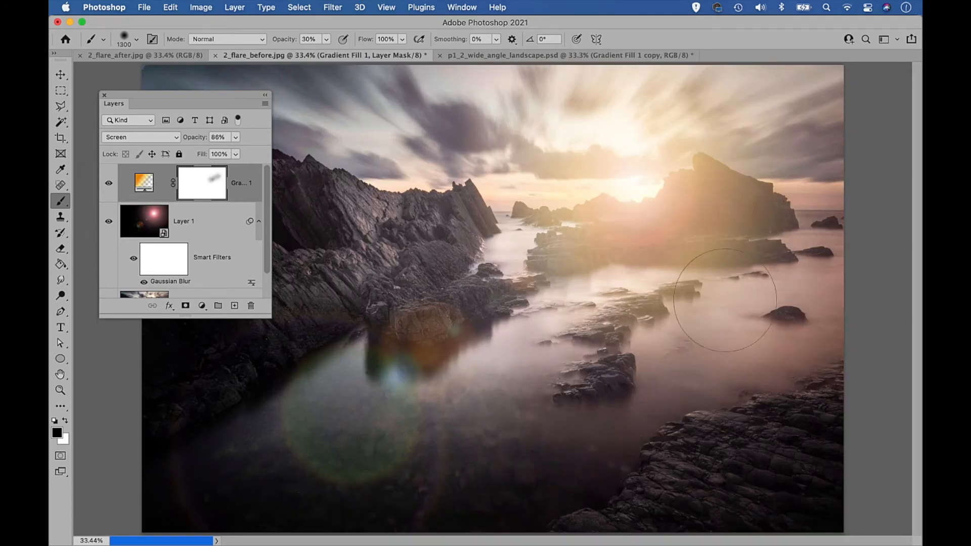
pyautogui.click(602, 219)
pyautogui.press('[')
pyautogui.press('[')
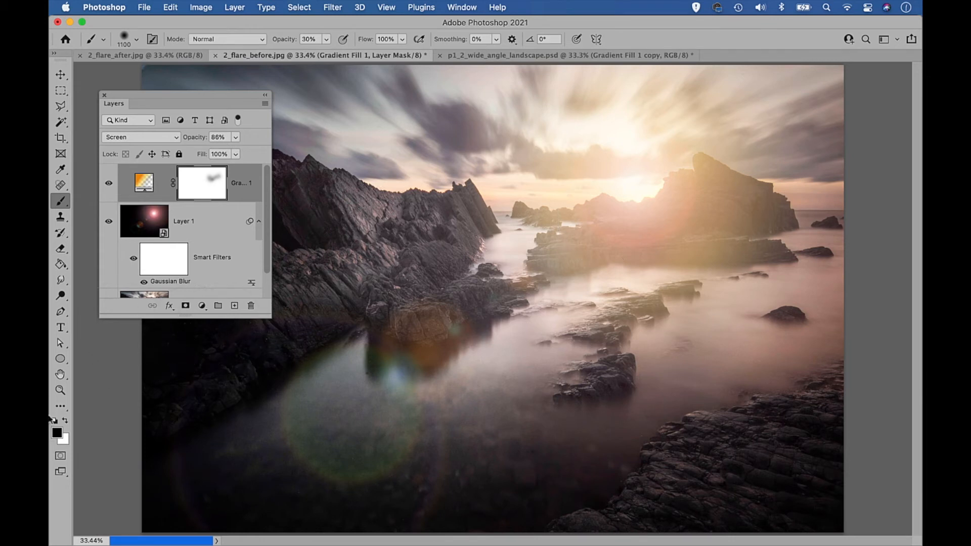
# Draw a many-pointed flower custom shape about 118 mm wide just below and beside the sun.
pyautogui.click(60, 360)
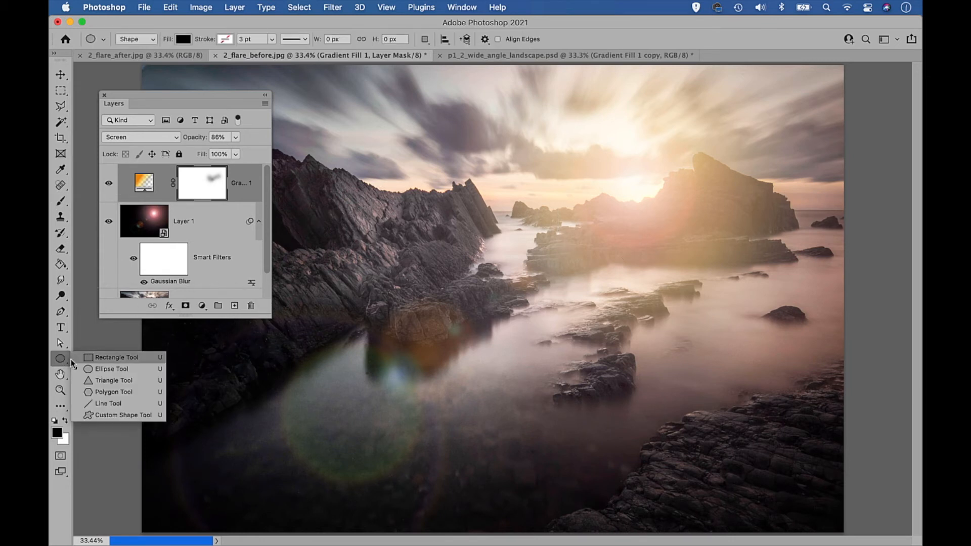
pyautogui.click(128, 415)
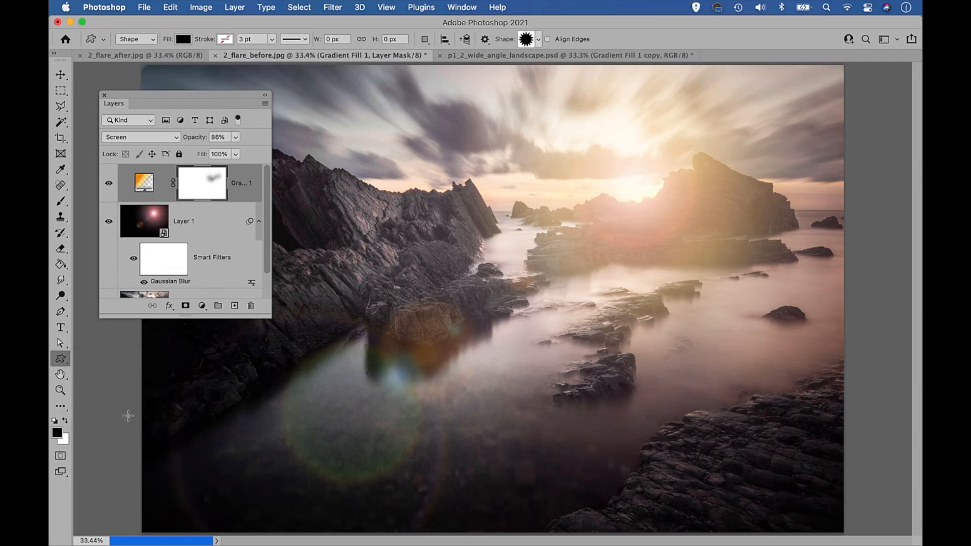
pyautogui.click(538, 39)
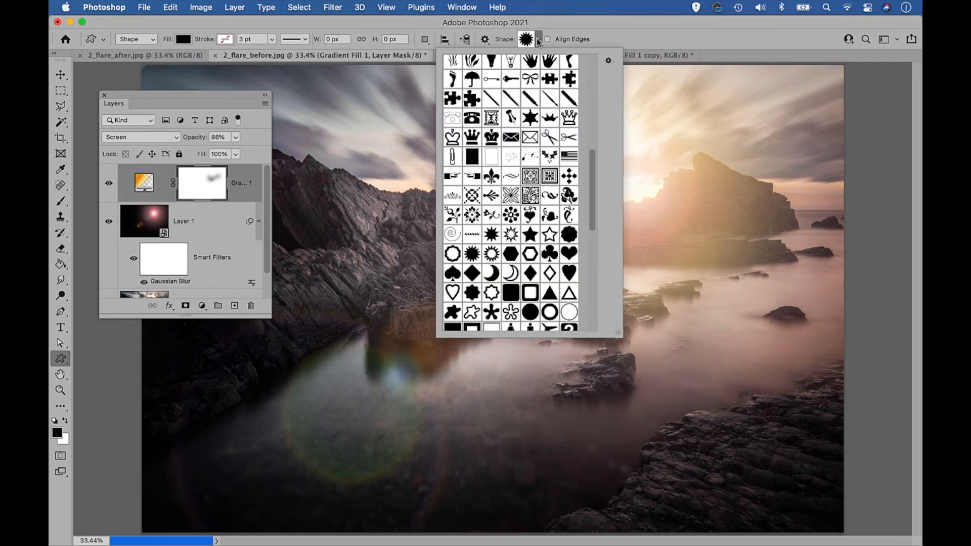
pyautogui.click(475, 257)
pyautogui.click(599, 23)
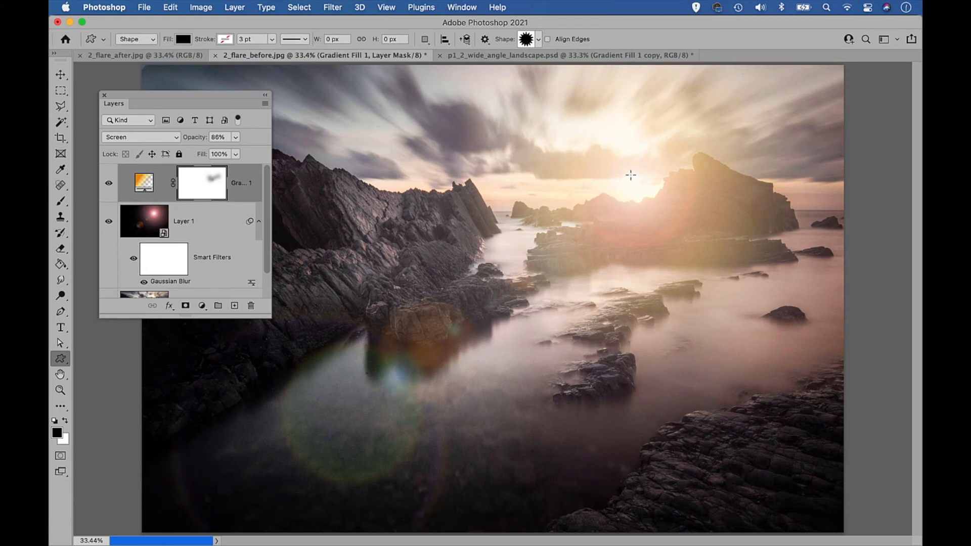
pyautogui.moveTo(630, 174); pyautogui.dragTo(488, 314)
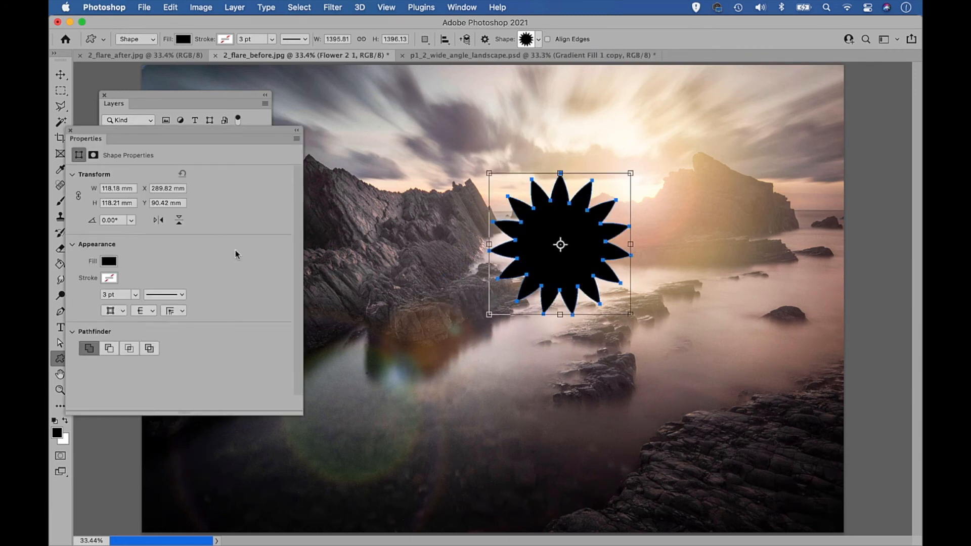
# Change the flower shape's fill from black to the recently used orange.
pyautogui.click(108, 262)
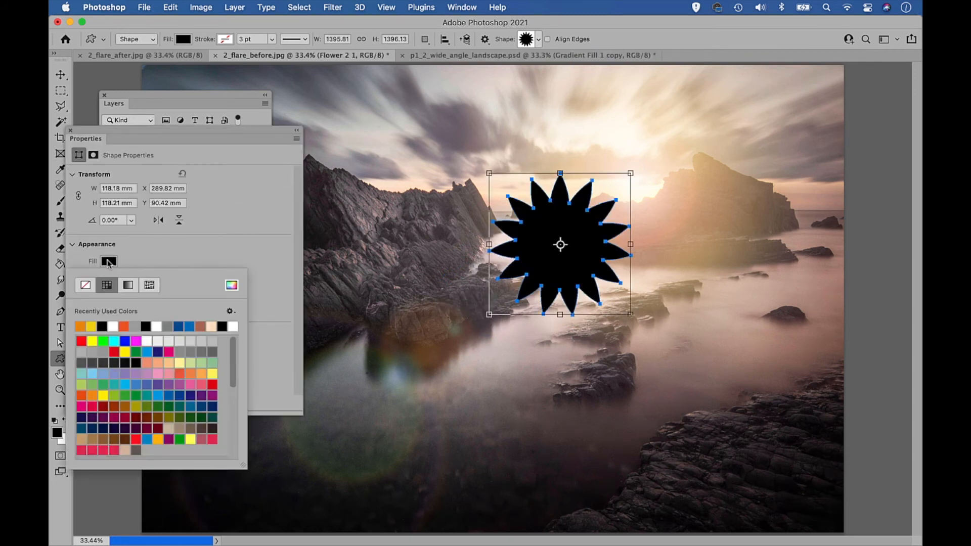
pyautogui.click(82, 326)
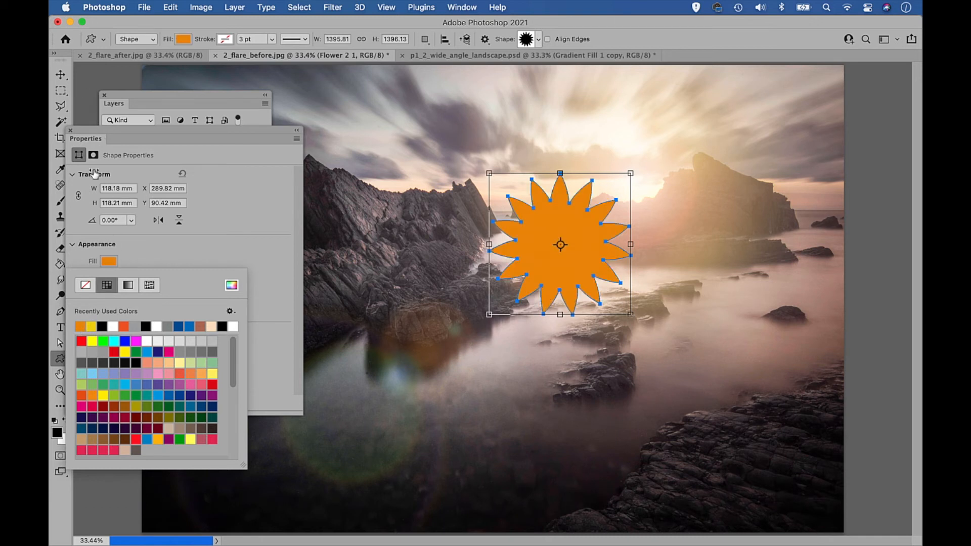
pyautogui.click(144, 265)
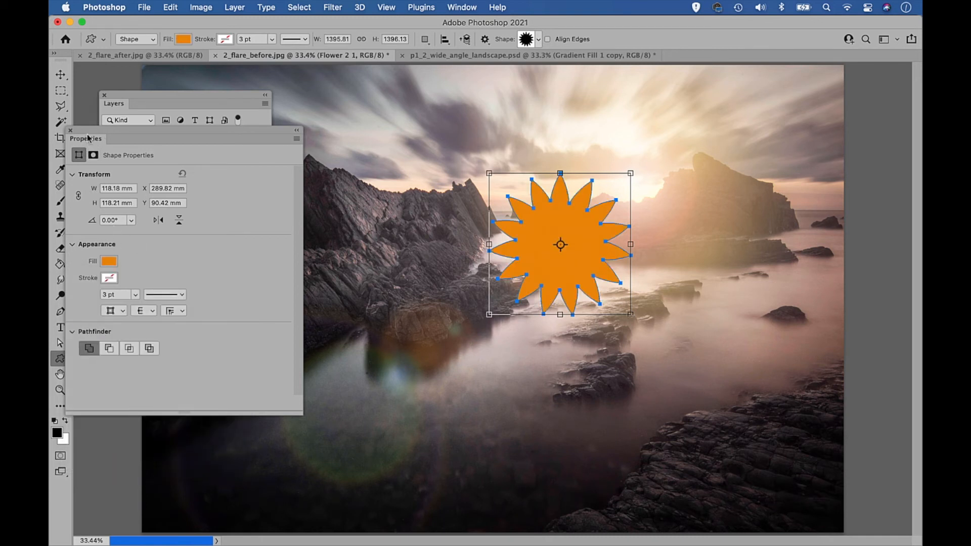
# Stretch the flower's leftmost and rightmost tips with direct selection into long horizontal rays reaching across the photo.
pyautogui.moveTo(90, 136); pyautogui.dragTo(157, 117)
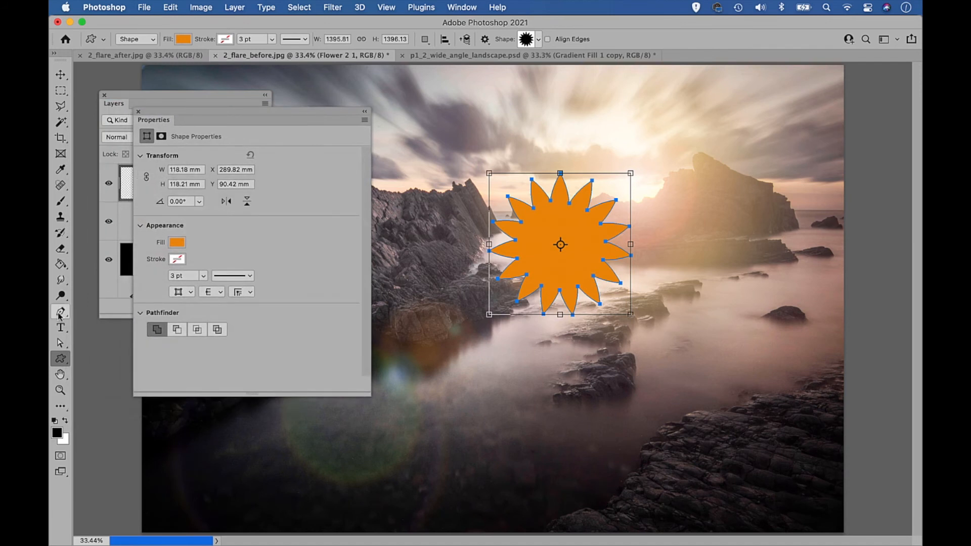
pyautogui.click(60, 344)
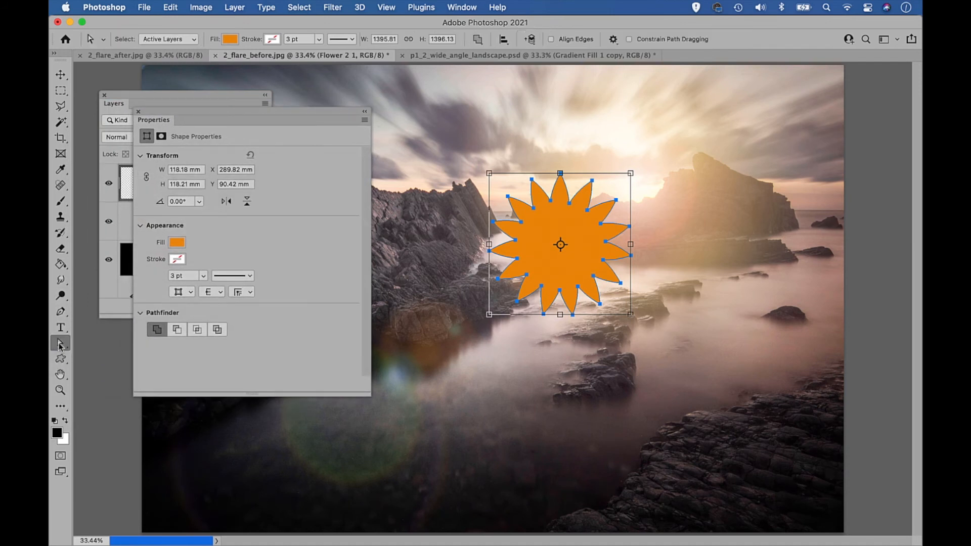
pyautogui.click(488, 251)
pyautogui.keyDown('super'); pyautogui.click(488, 251); pyautogui.keyUp('super')
pyautogui.moveTo(490, 253); pyautogui.dragTo(373, 250)
pyautogui.moveTo(242, 239); pyautogui.dragTo(220, 240)
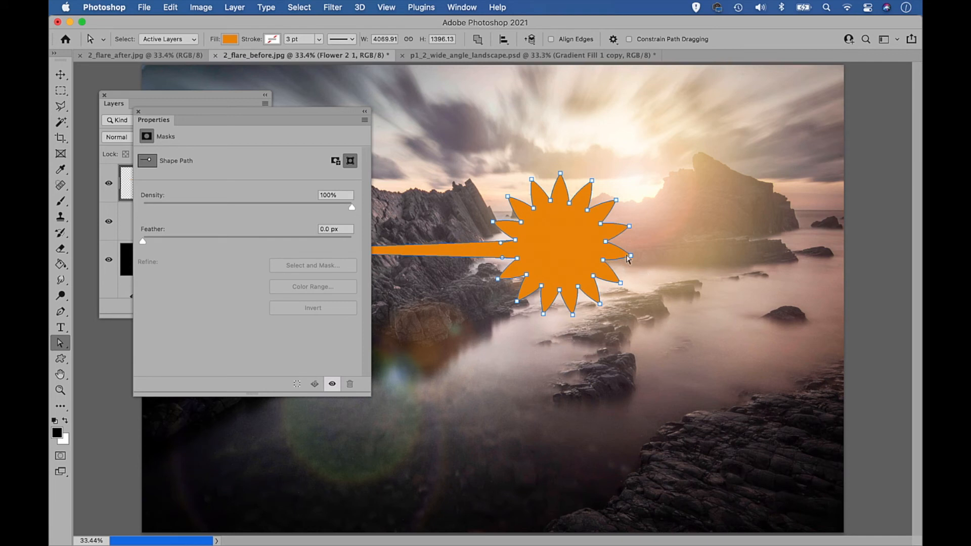
pyautogui.click(632, 257)
pyautogui.moveTo(631, 255); pyautogui.dragTo(843, 254)
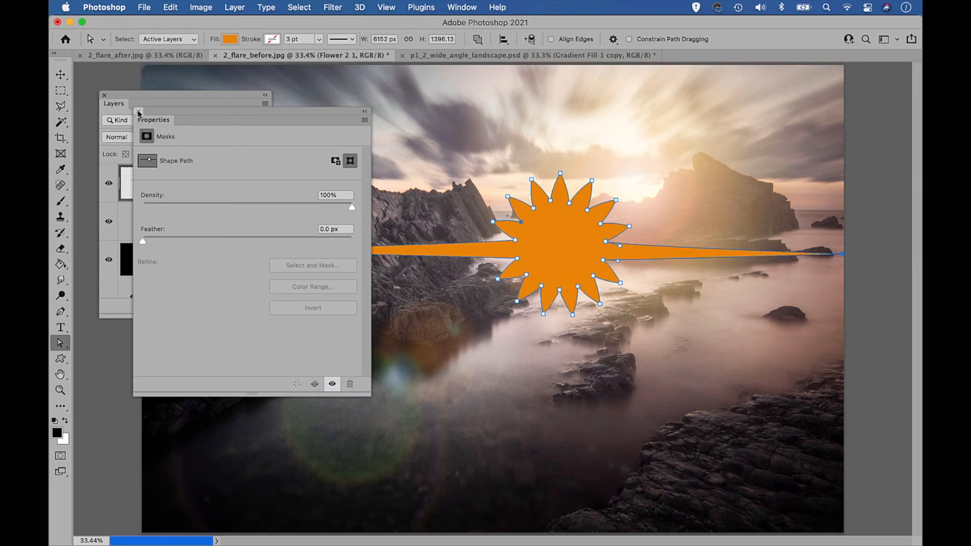
# Rasterize the flower shape layer and convert it to a smart object.
pyautogui.click(139, 111)
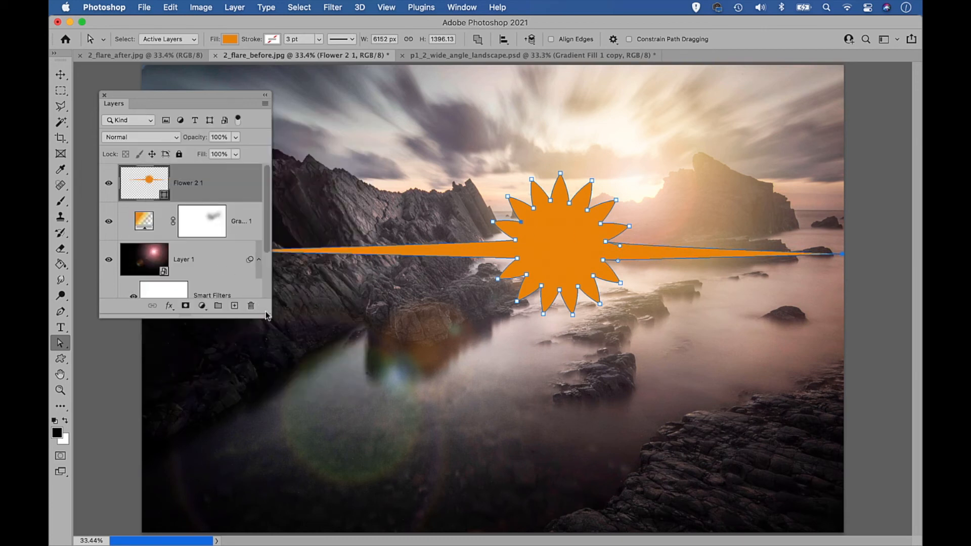
pyautogui.moveTo(267, 315); pyautogui.dragTo(274, 379)
pyautogui.rightClick(221, 187)
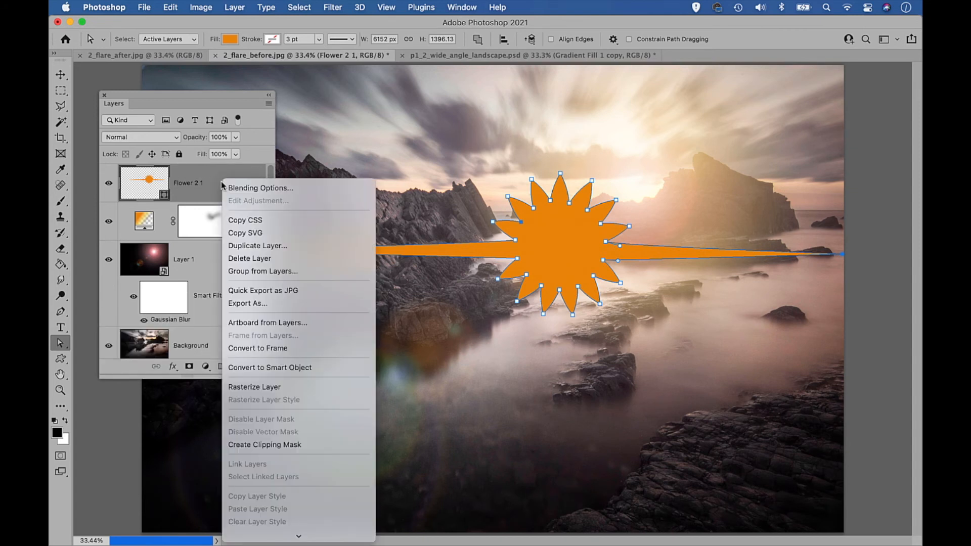
pyautogui.click(258, 391)
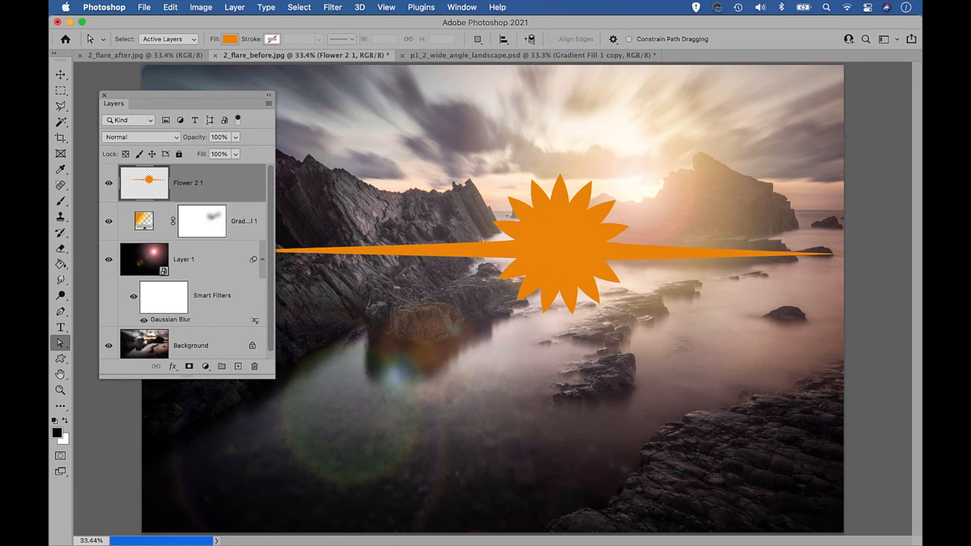
pyautogui.rightClick(223, 185)
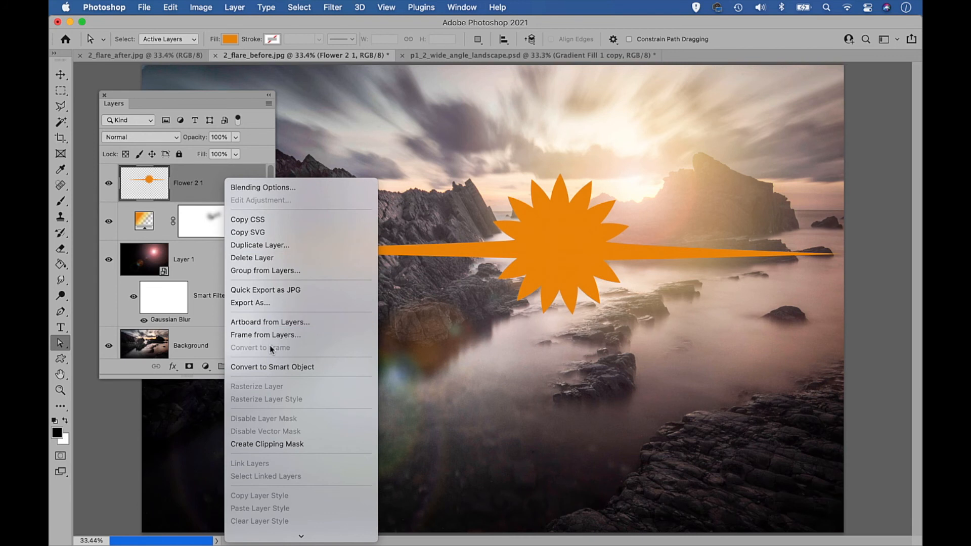
pyautogui.click(272, 367)
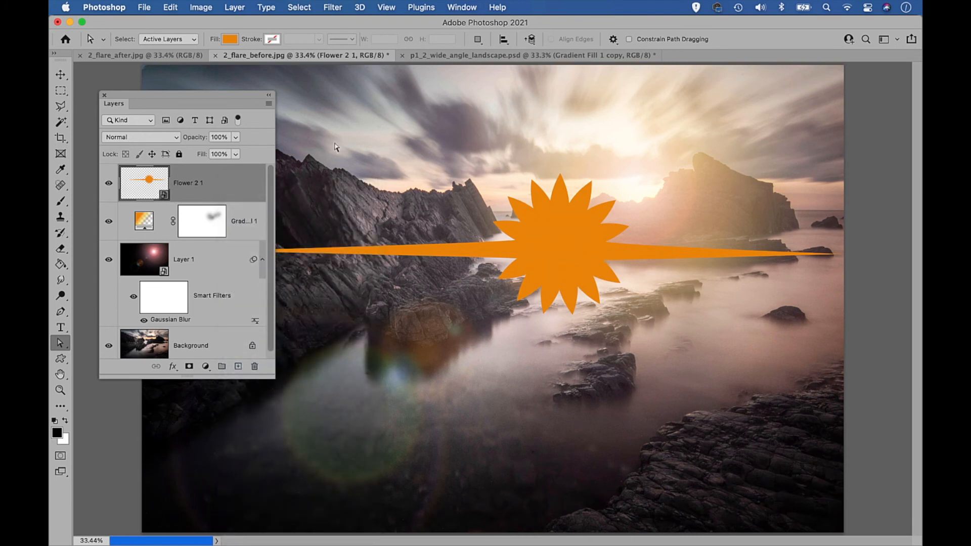
# Apply a Gaussian Blur with a 64.8-pixel radius to the flower smart object.
pyautogui.click(332, 8)
pyautogui.moveTo(392, 164)
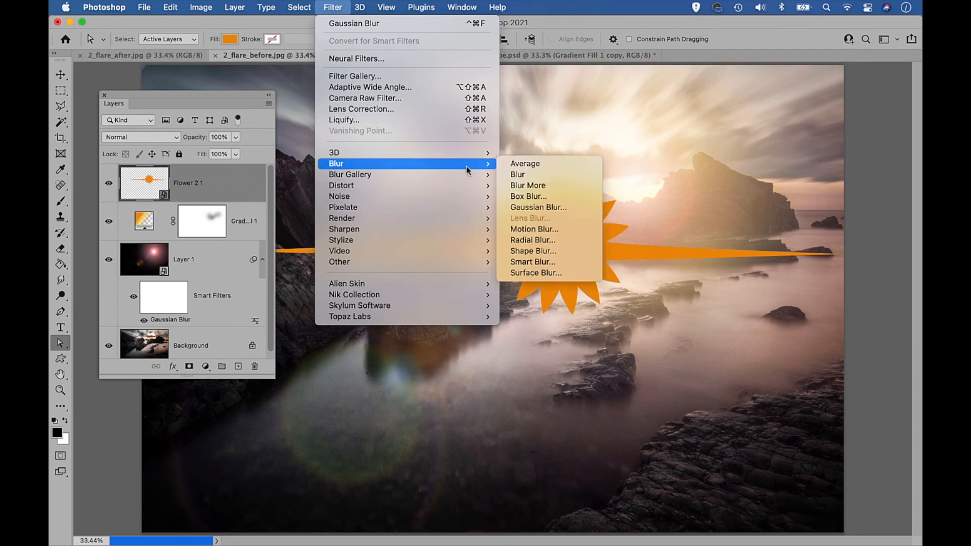
pyautogui.click(537, 211)
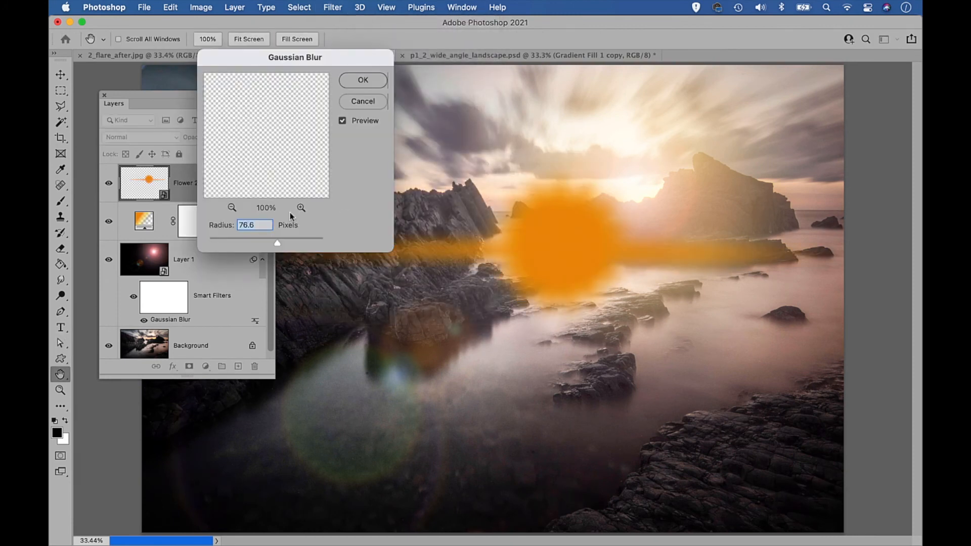
pyautogui.moveTo(271, 245); pyautogui.dragTo(275, 245)
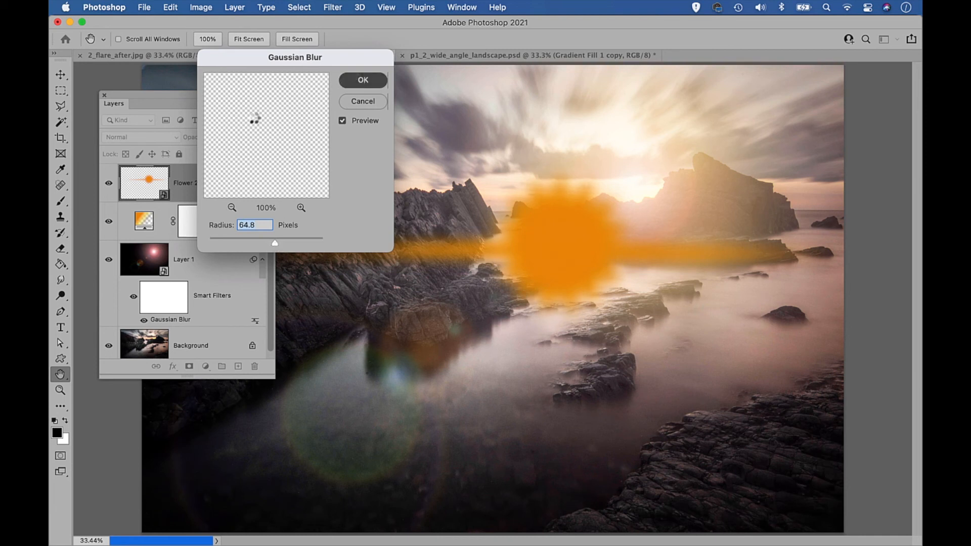
pyautogui.click(363, 80)
# Set the flower layer's blend mode to Screen and move the flower over the sun.
pyautogui.click(142, 138)
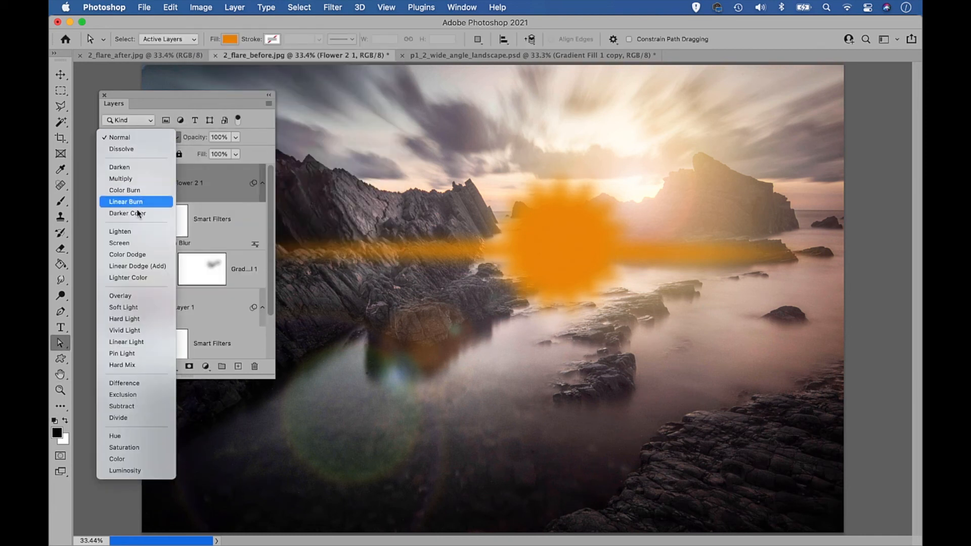
pyautogui.click(136, 242)
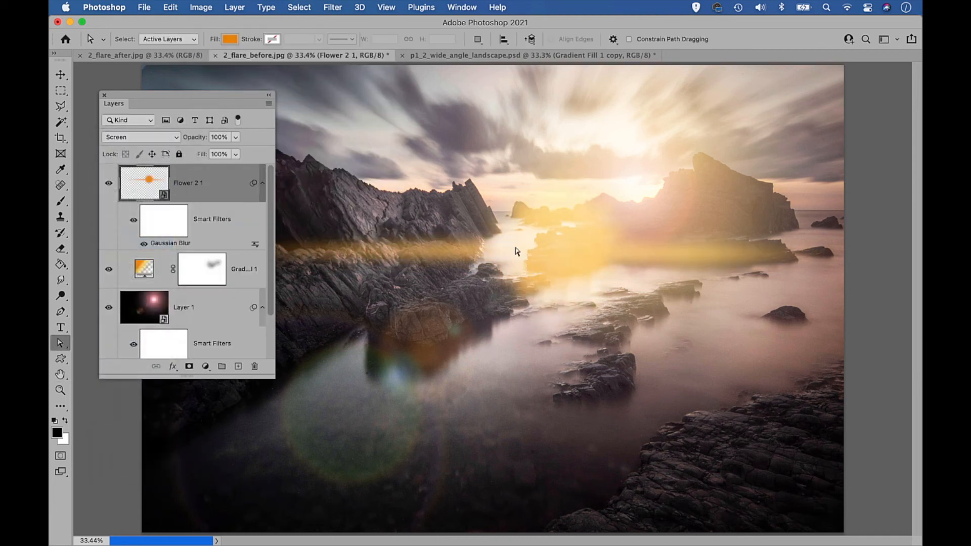
pyautogui.click(56, 79)
pyautogui.moveTo(573, 256); pyautogui.dragTo(636, 202)
# Increase the flower layer's Gaussian Blur radius to 94.2 pixels.
pyautogui.doubleClick(163, 244)
pyautogui.moveTo(275, 243); pyautogui.dragTo(281, 247)
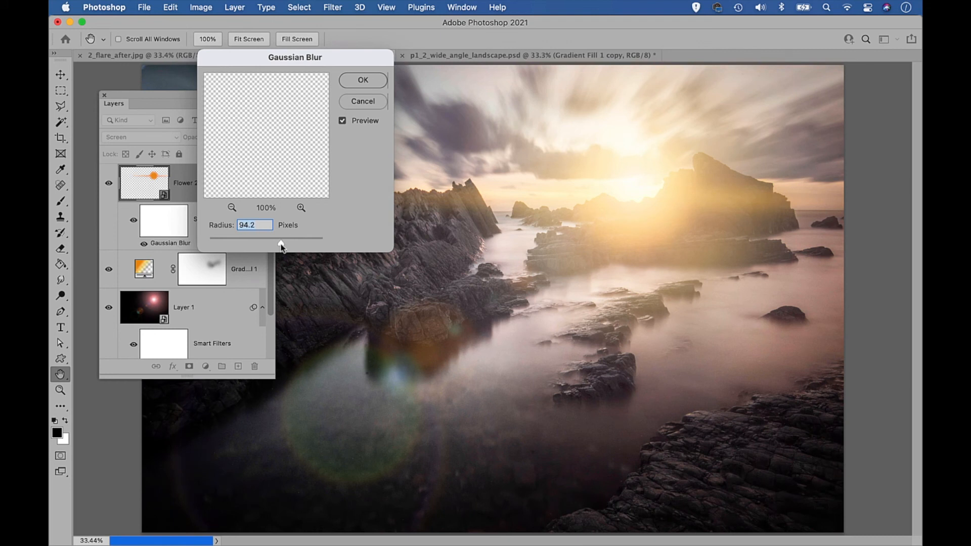
pyautogui.click(368, 80)
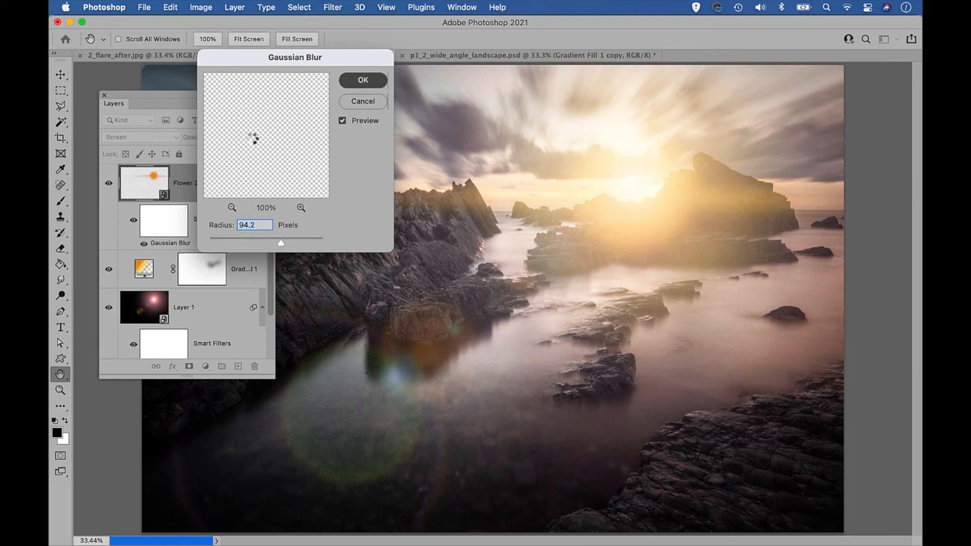
# Lower the flower layer's opacity to 83% and compare the image with the layer hidden and shown.
pyautogui.moveTo(199, 141); pyautogui.dragTo(188, 141)
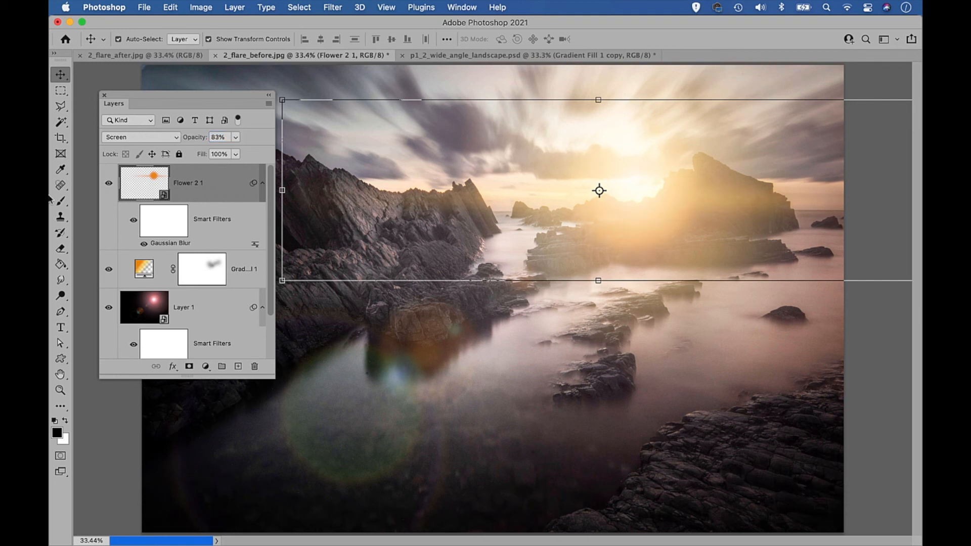
pyautogui.click(109, 184)
pyautogui.click(110, 185)
pyautogui.moveTo(270, 377); pyautogui.dragTo(296, 456)
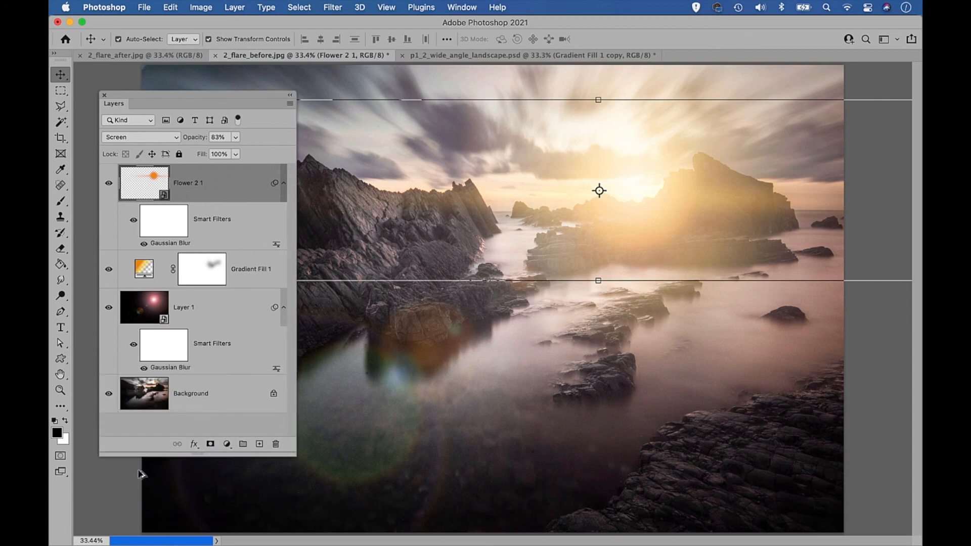
# Review the original background alone, and restore the lens flare, gradient fill and flower layers one at a time to compare their effects.
pyautogui.keyDown('alt'); pyautogui.click(109, 394); pyautogui.keyUp('alt')
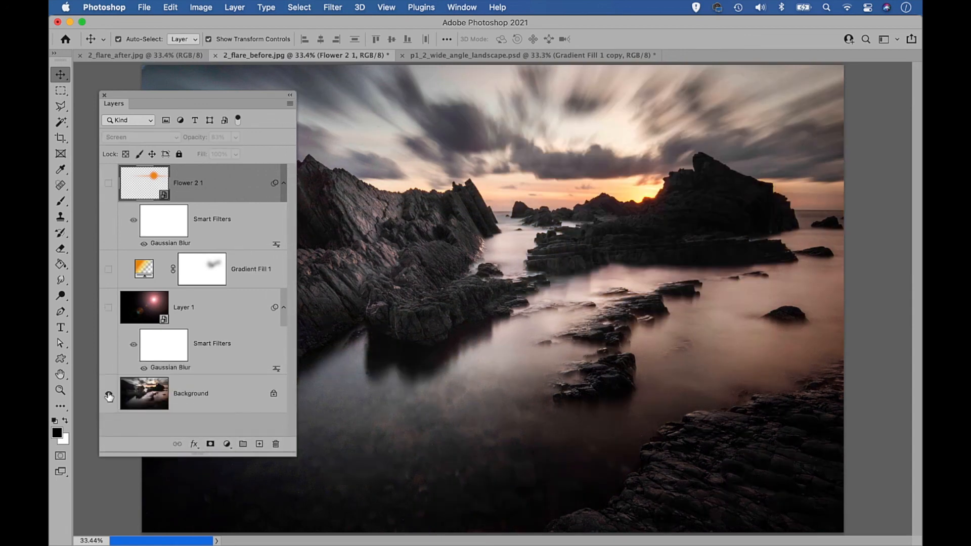
pyautogui.click(108, 307)
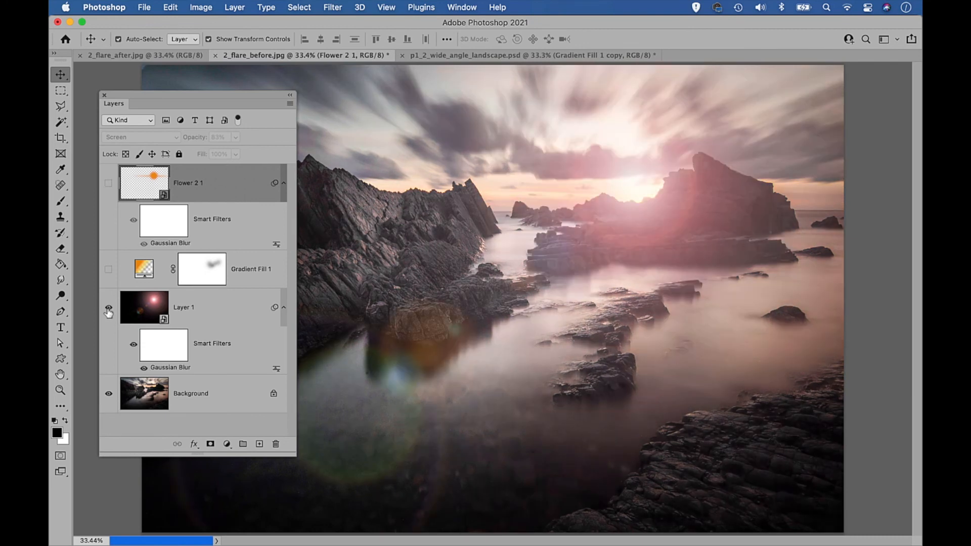
pyautogui.click(108, 269)
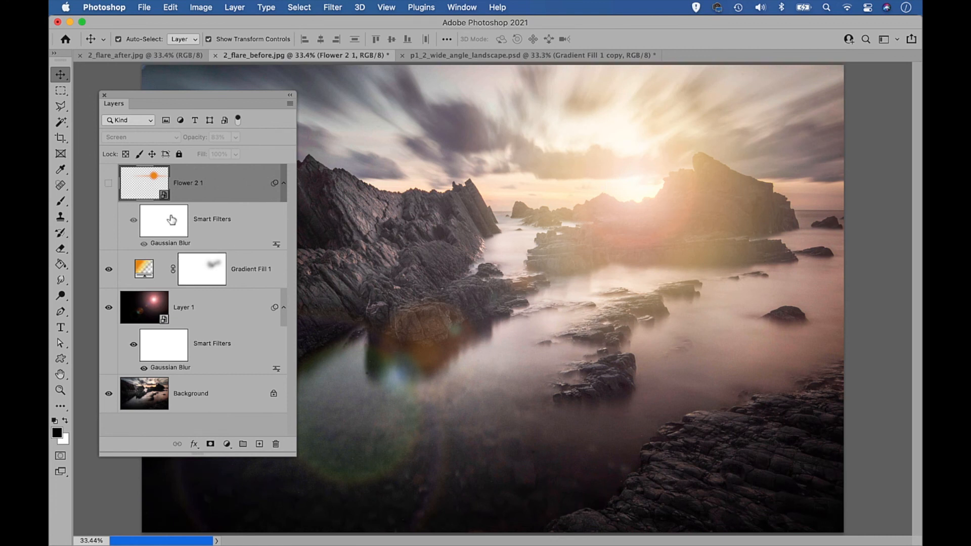
pyautogui.click(108, 183)
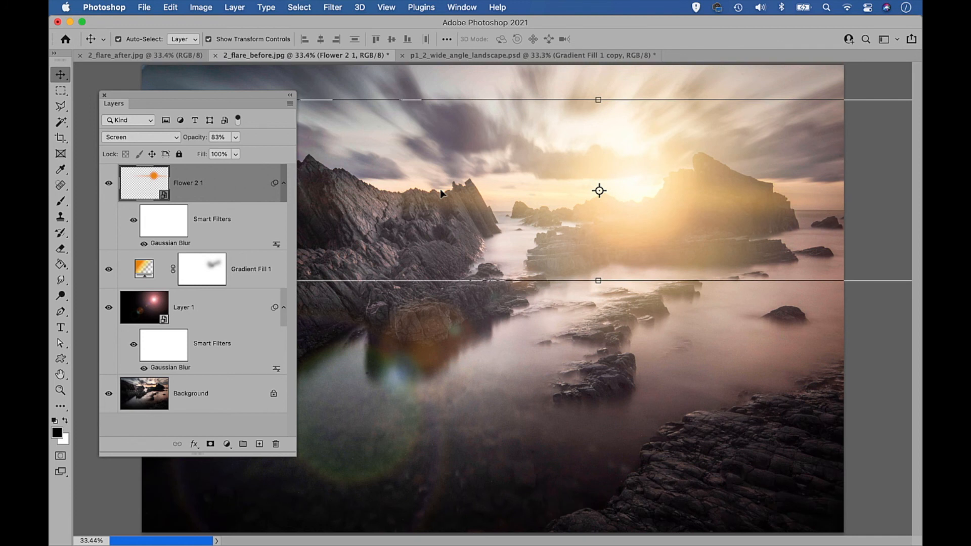
# Add a Color Balance adjustment layer above the flower layer, with the midtones set to red +13 and blue -13.
pyautogui.click(229, 444)
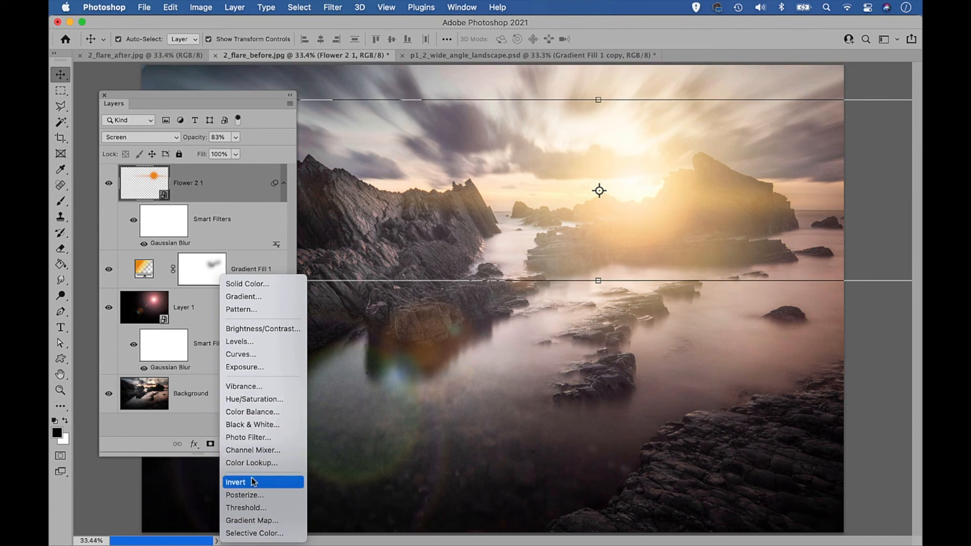
pyautogui.click(255, 413)
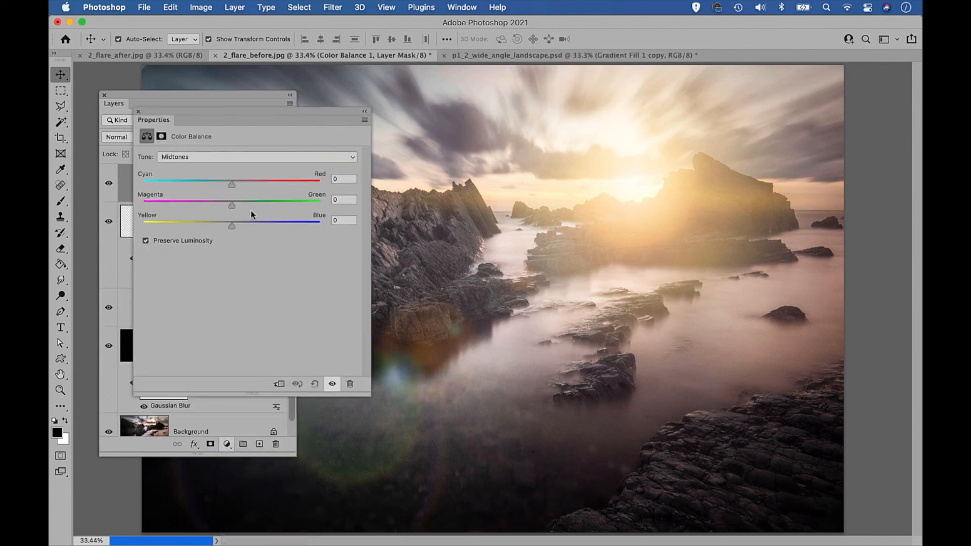
pyautogui.moveTo(236, 181); pyautogui.dragTo(244, 182)
pyautogui.moveTo(233, 229); pyautogui.dragTo(221, 228)
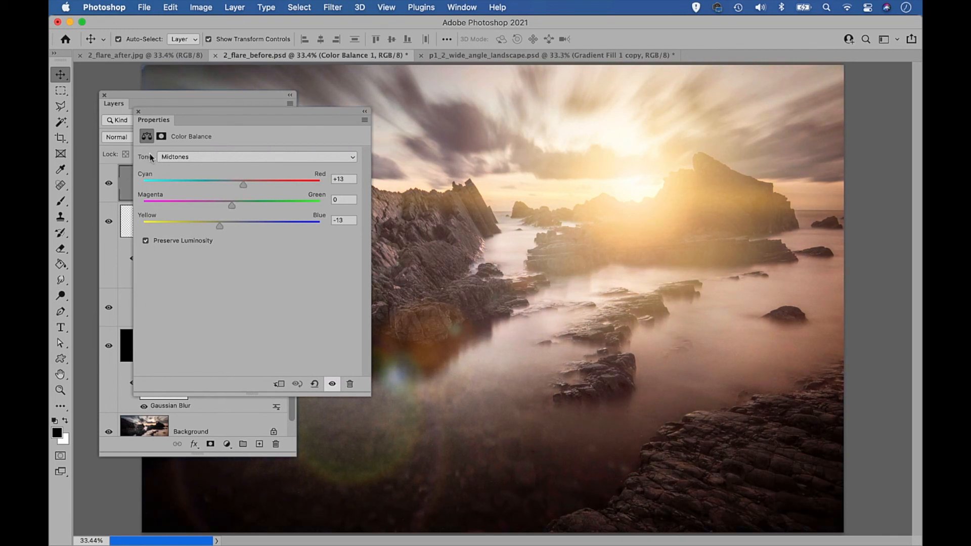
# Set the Color Balance shadows to red +15 and close the adjustment's settings.
pyautogui.click(211, 157)
pyautogui.click(204, 147)
pyautogui.moveTo(235, 183); pyautogui.dragTo(244, 183)
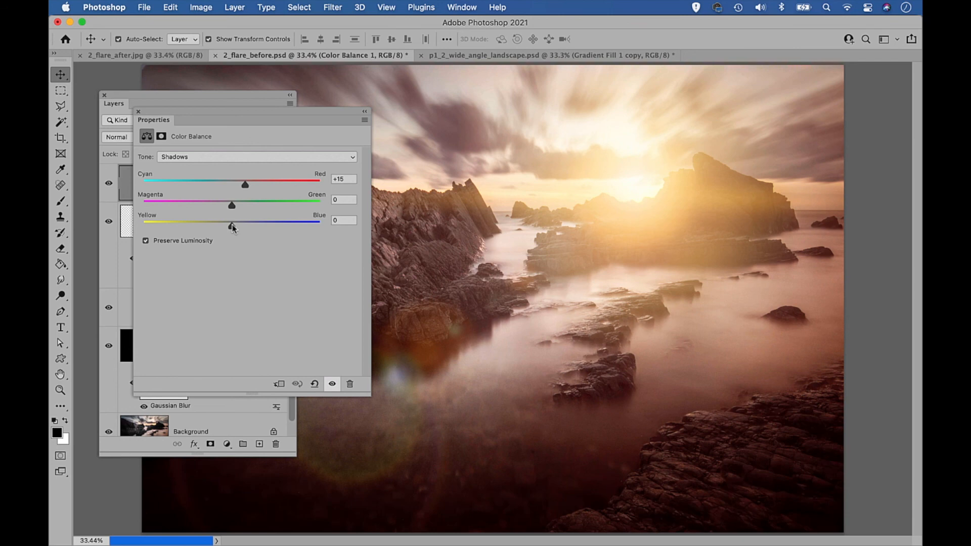
pyautogui.click(138, 111)
# Compare the image with the Color Balance layer hidden and shown, and close the layer list to view the whole picture.
pyautogui.click(109, 183)
pyautogui.click(109, 183)
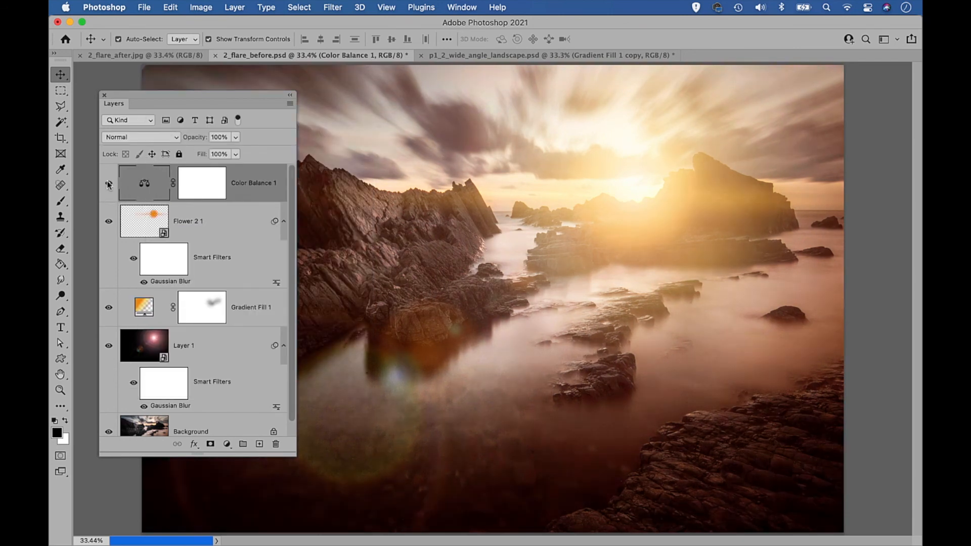
pyautogui.click(105, 95)
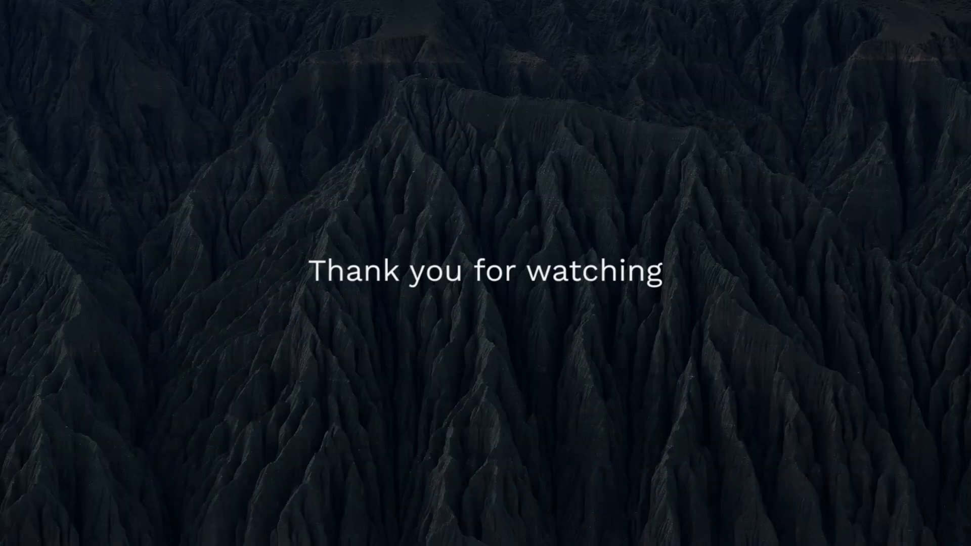